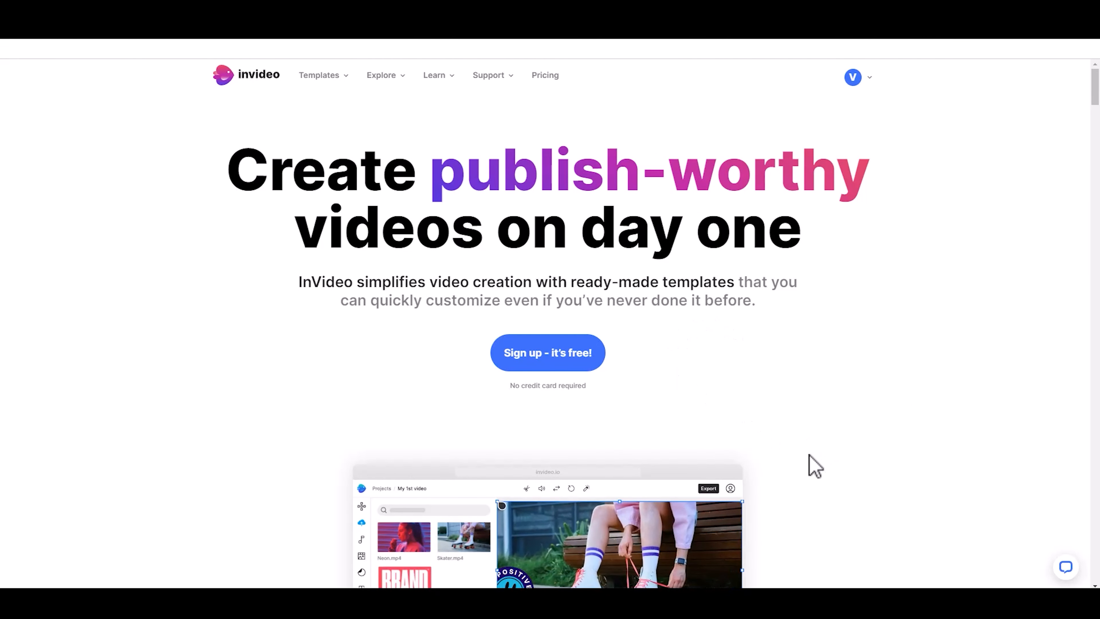
Look over the homepage's customer ratings and its sections on templates, single-click shortcuts and AI tools.
scroll(675, 364, "down", 7)
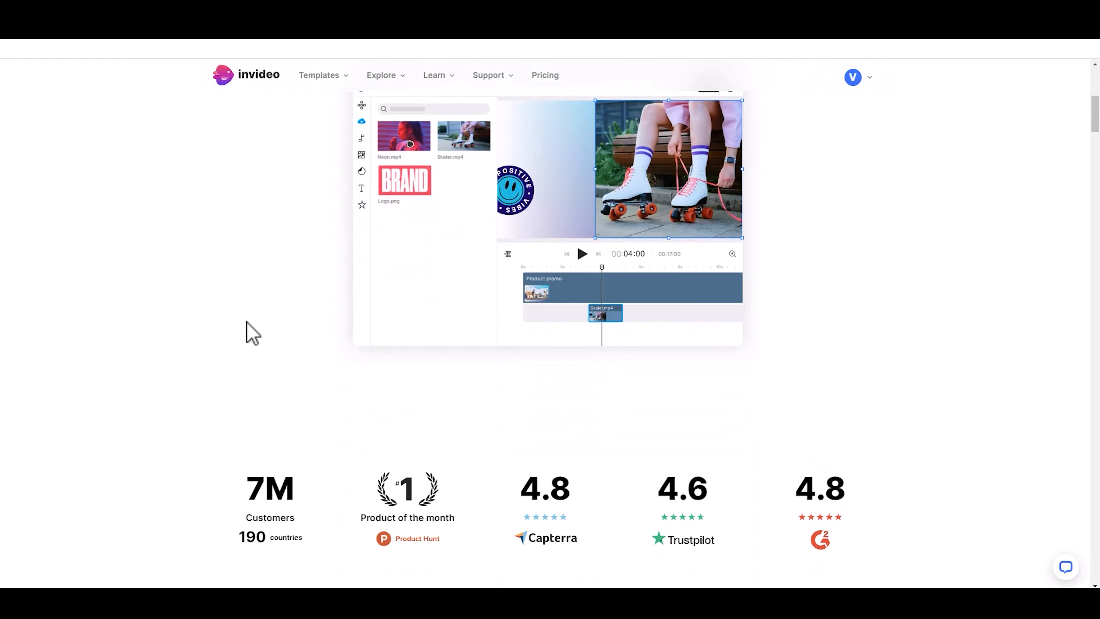
scroll(477, 368, "up", 2)
scroll(444, 360, "down", 3)
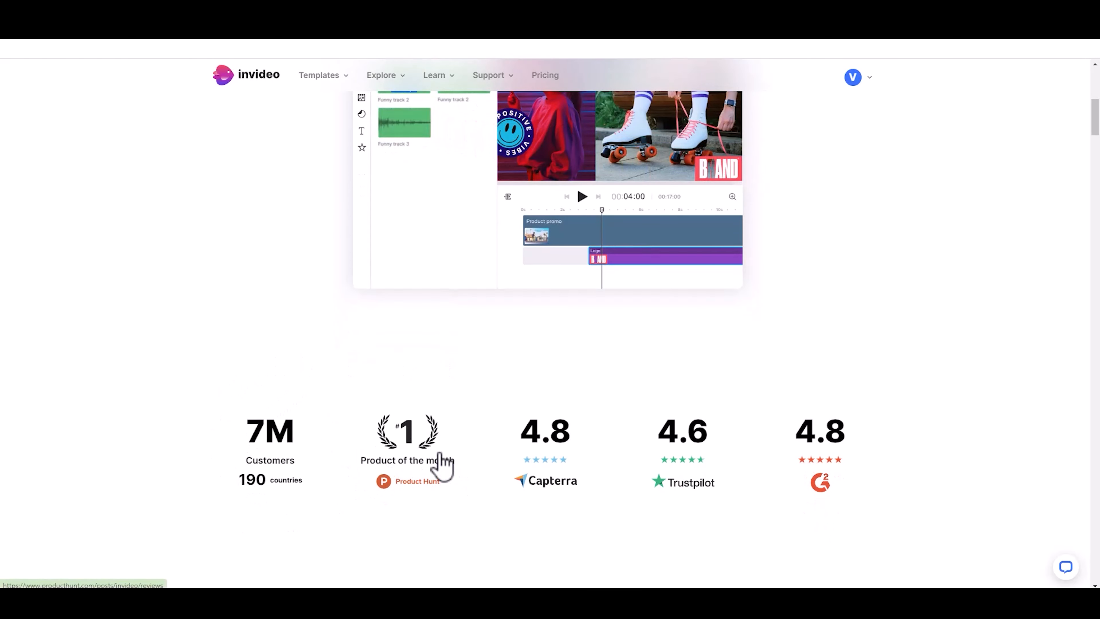
scroll(711, 447, "down", 6)
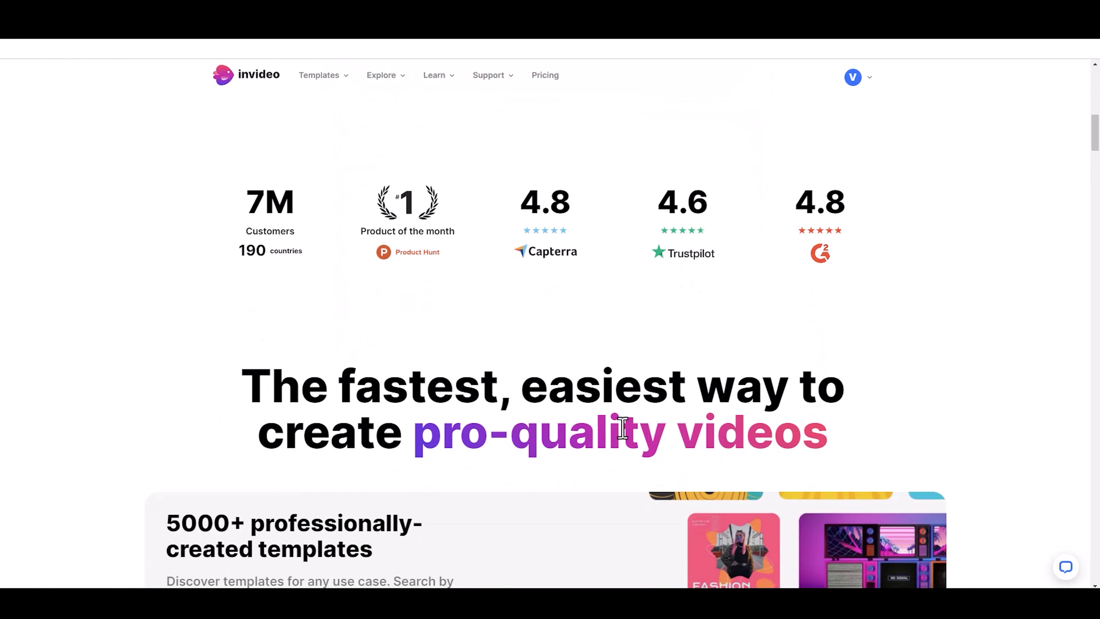
scroll(281, 242, "down", 1)
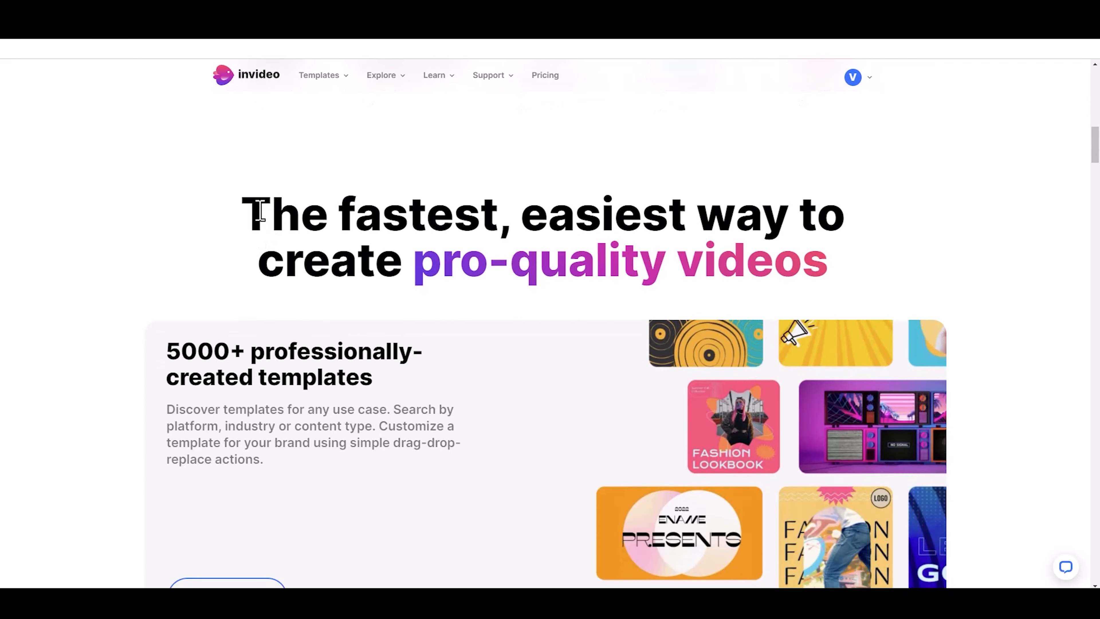
scroll(321, 324, "down", 14)
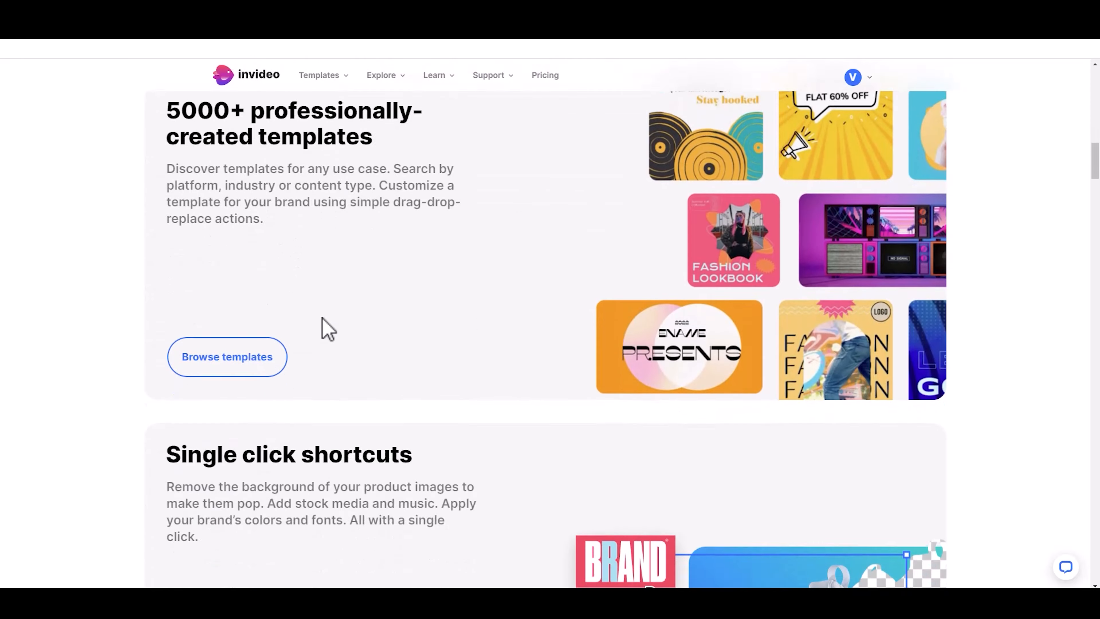
scroll(541, 333, "up", 2)
scroll(539, 331, "down", 5)
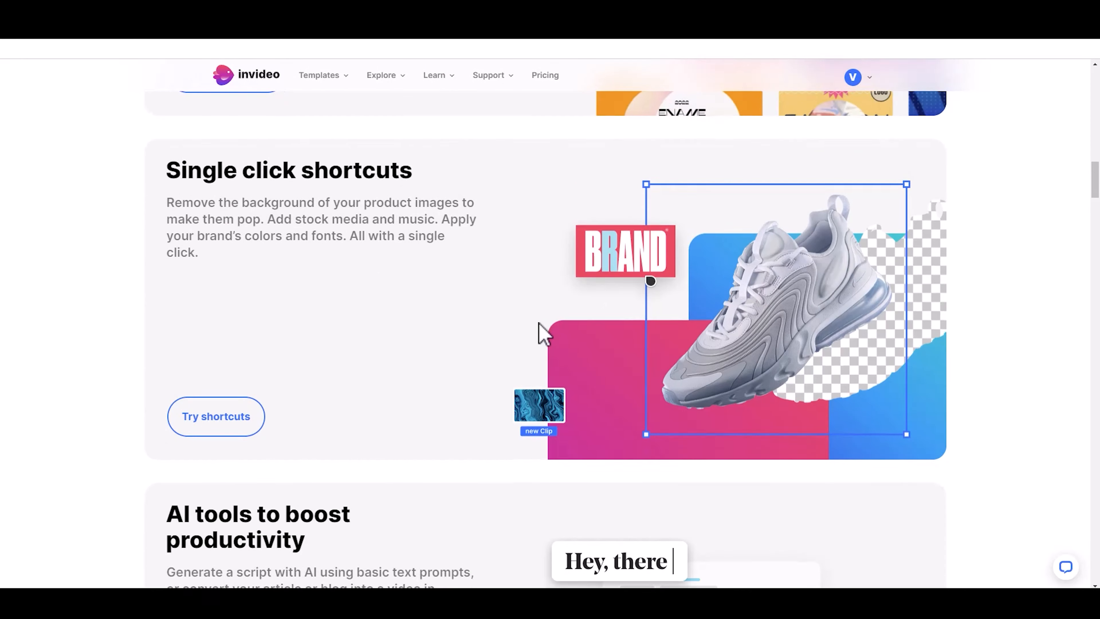
scroll(410, 303, "down", 14)
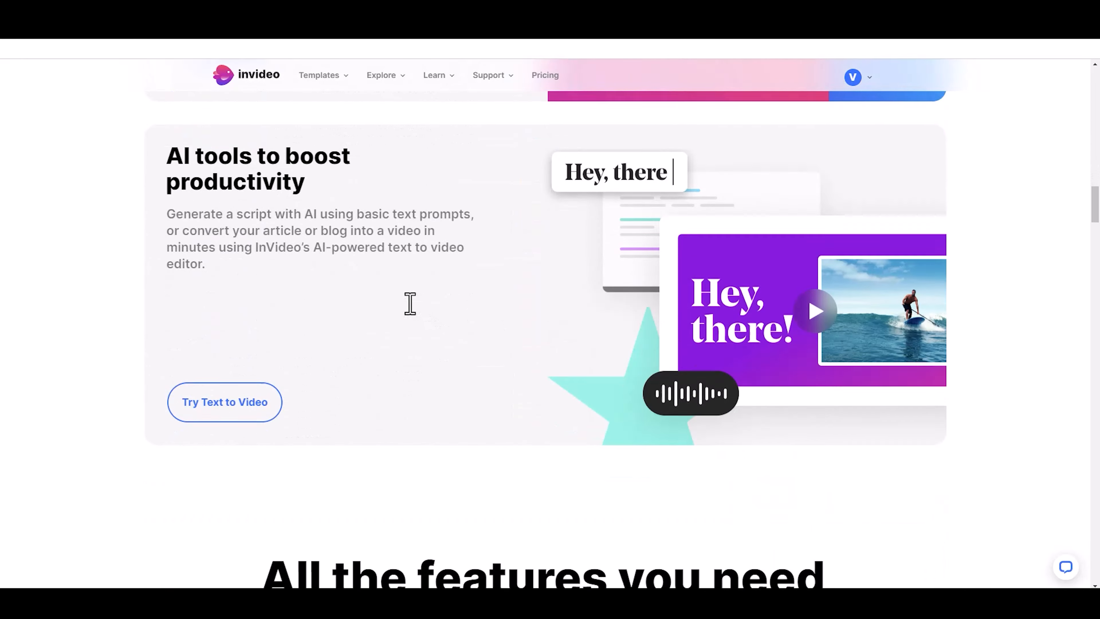
Review the homepage's feature cards on stock media, graphic assets, voiceover and team collaboration, plus the brand-growth testimonials.
scroll(502, 319, "down", 2)
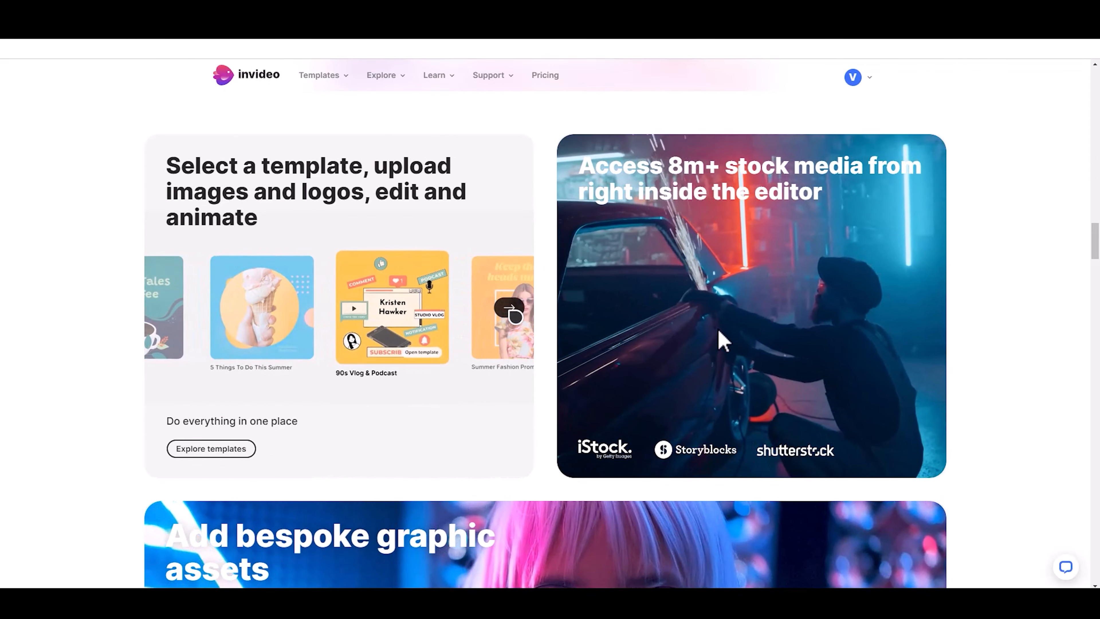
scroll(775, 374, "down", 1)
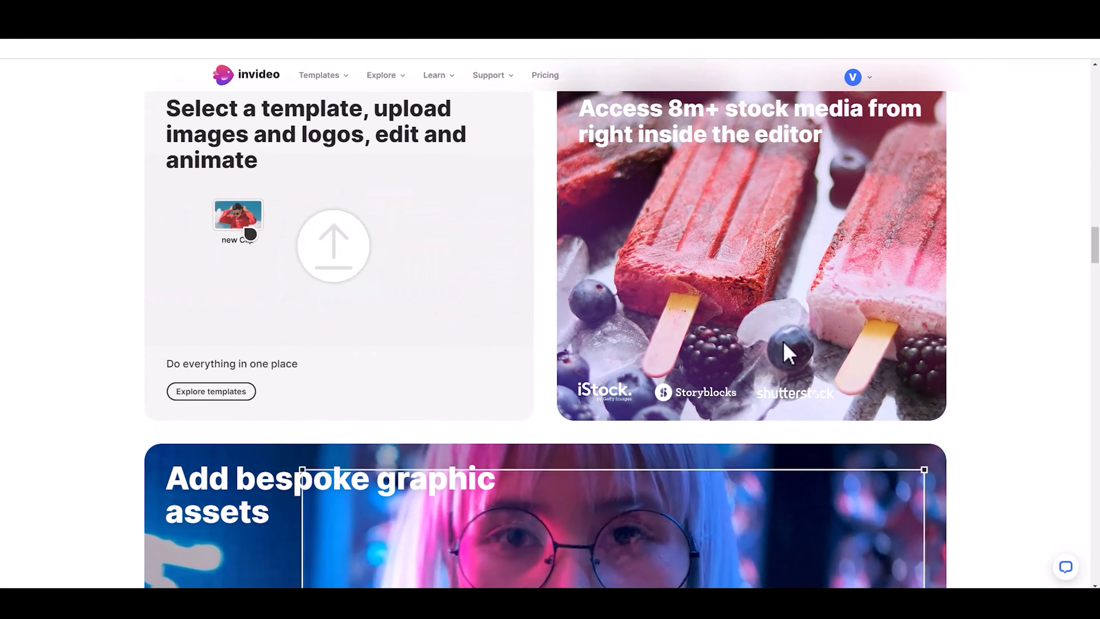
scroll(785, 331, "down", 3)
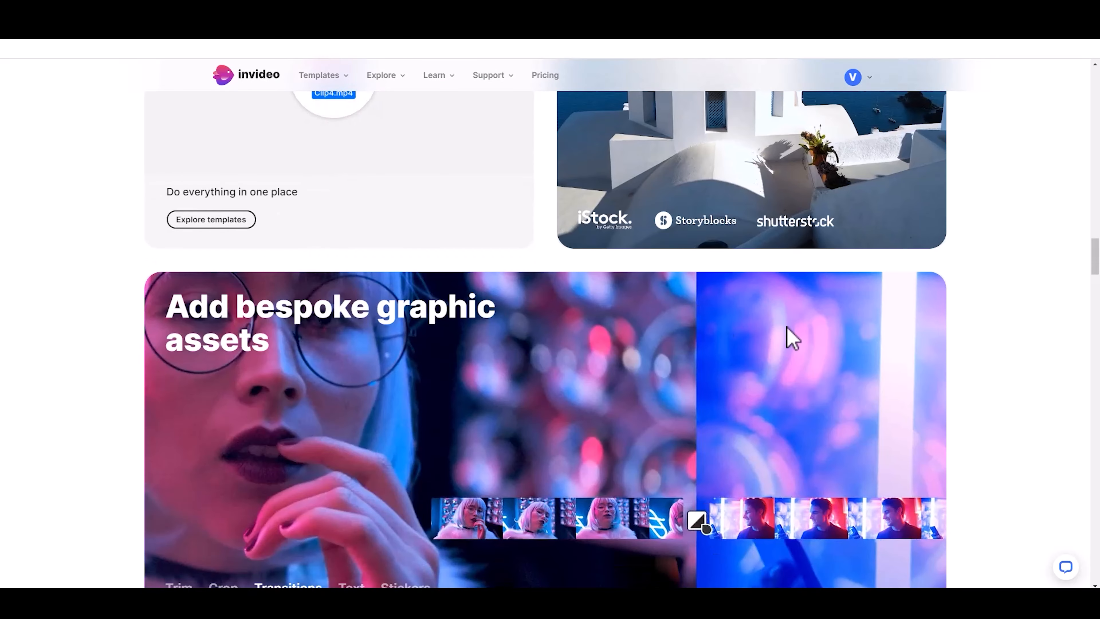
scroll(800, 336, "down", 2)
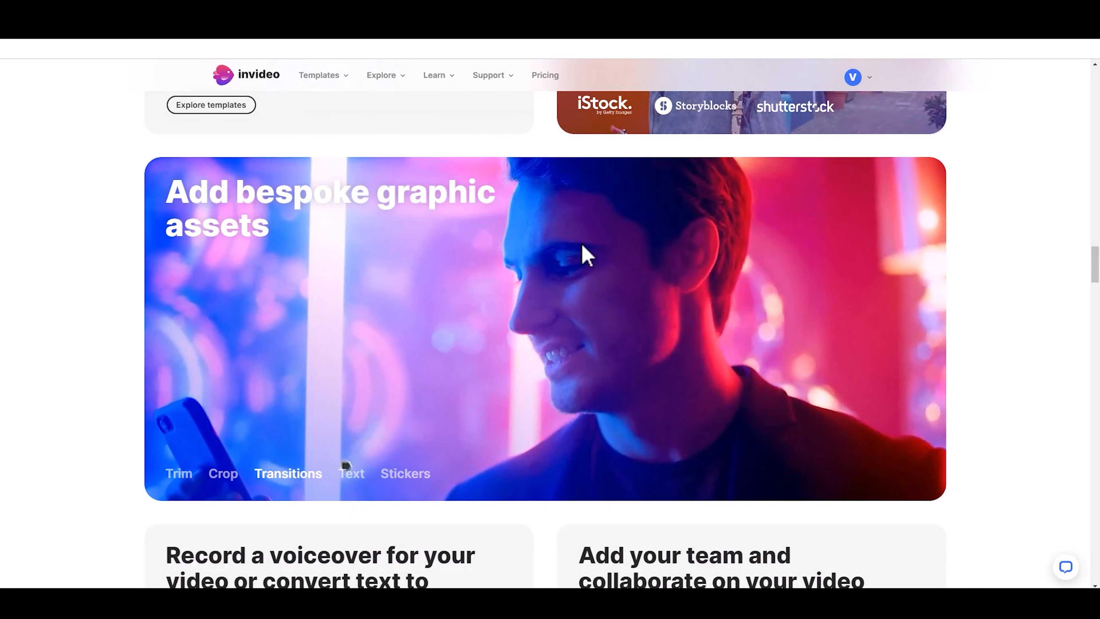
scroll(388, 400, "down", 1)
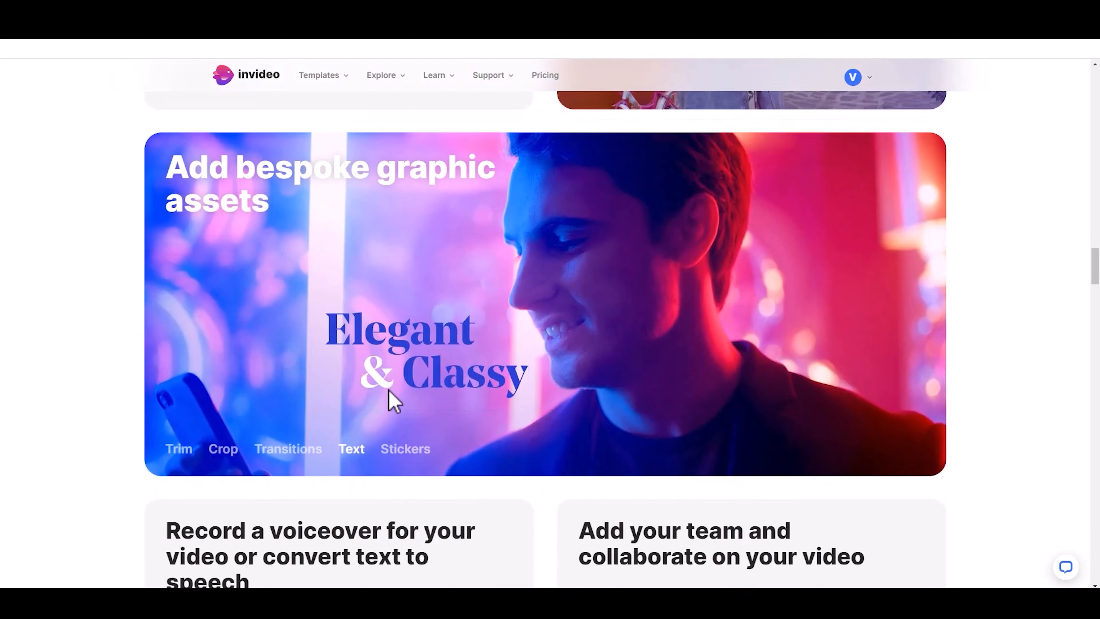
scroll(476, 396, "up", 1)
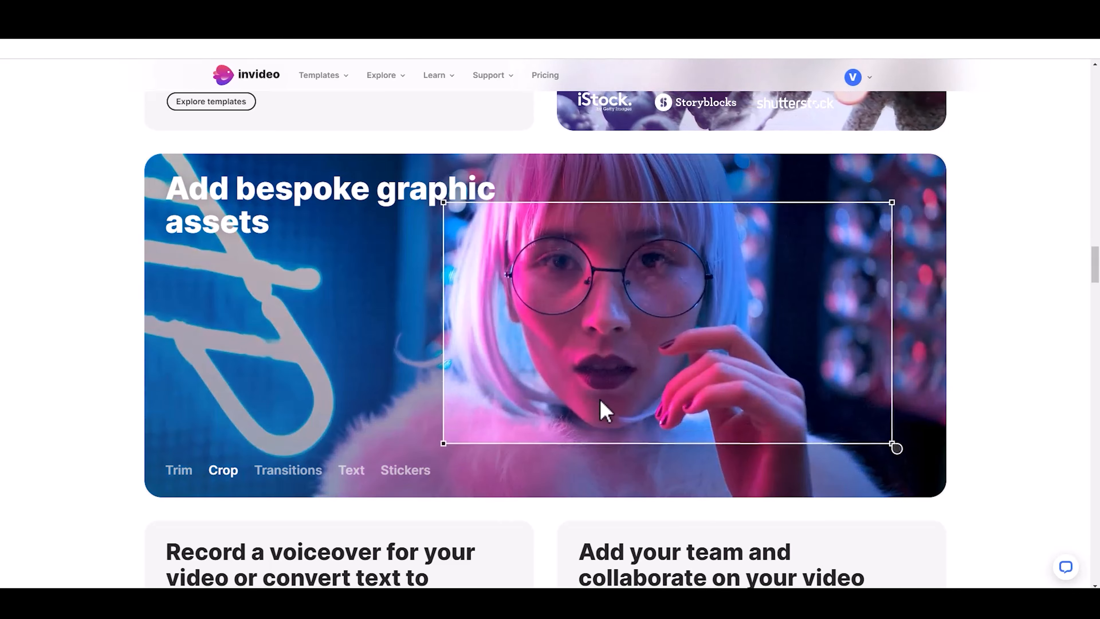
scroll(589, 329, "down", 9)
scroll(668, 342, "down", 15)
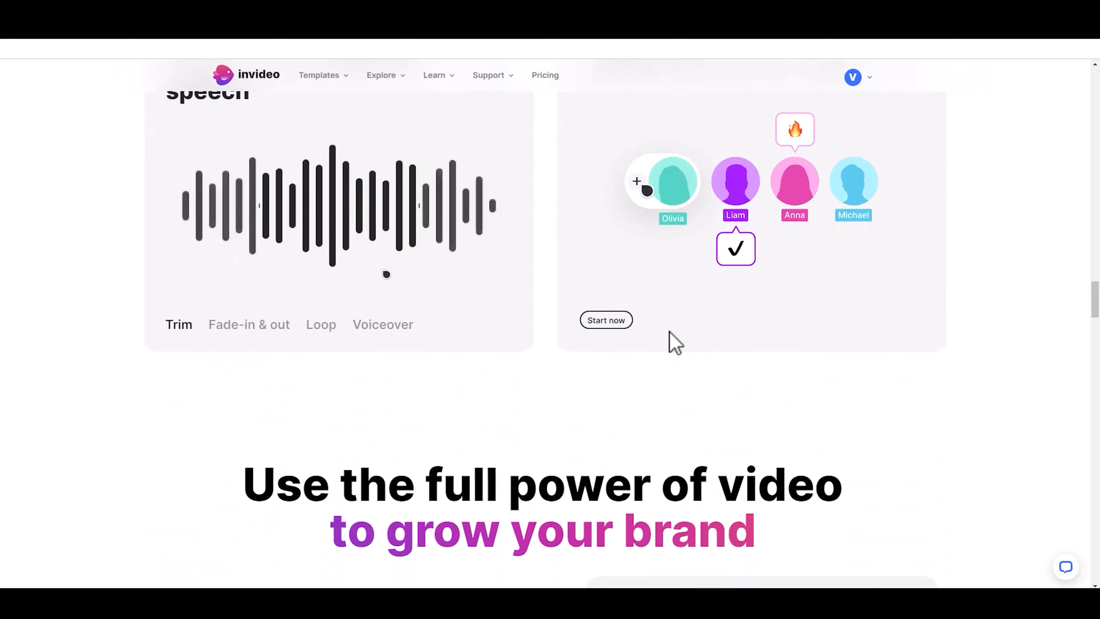
scroll(683, 377, "down", 20)
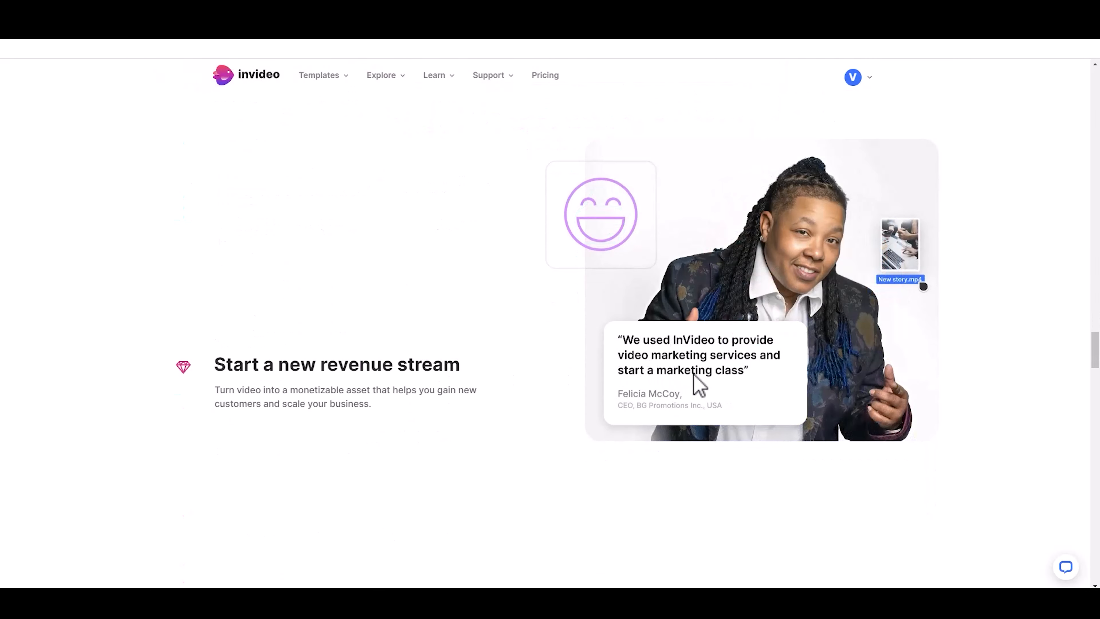
Examine the pricing plans, mobile app and support sections, and return to the start of the homepage.
scroll(569, 368, "down", 8)
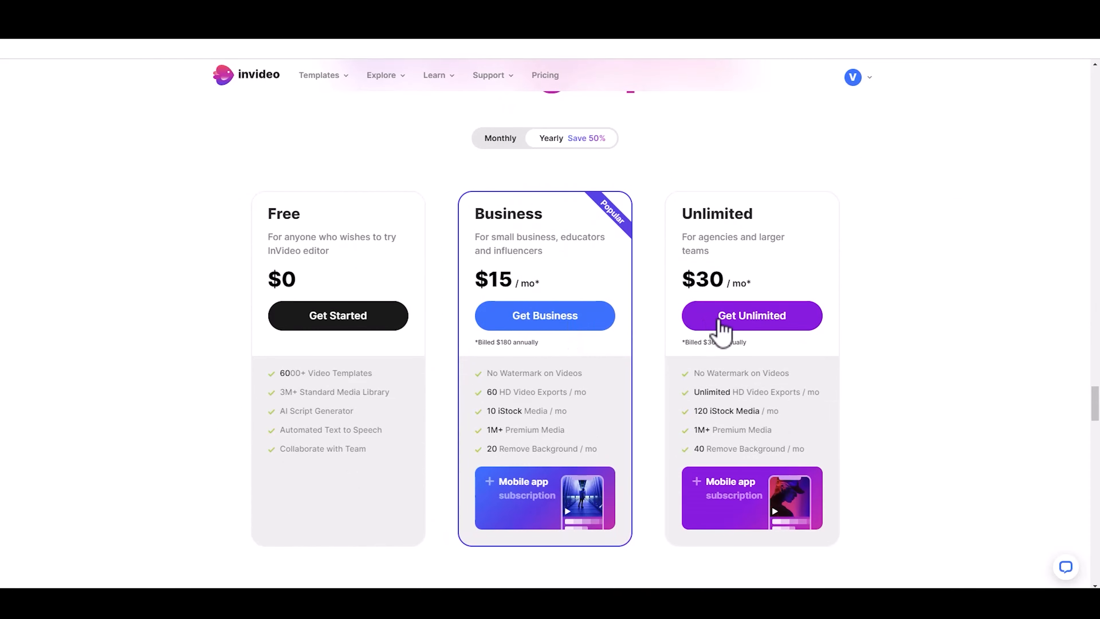
scroll(626, 442, "down", 12)
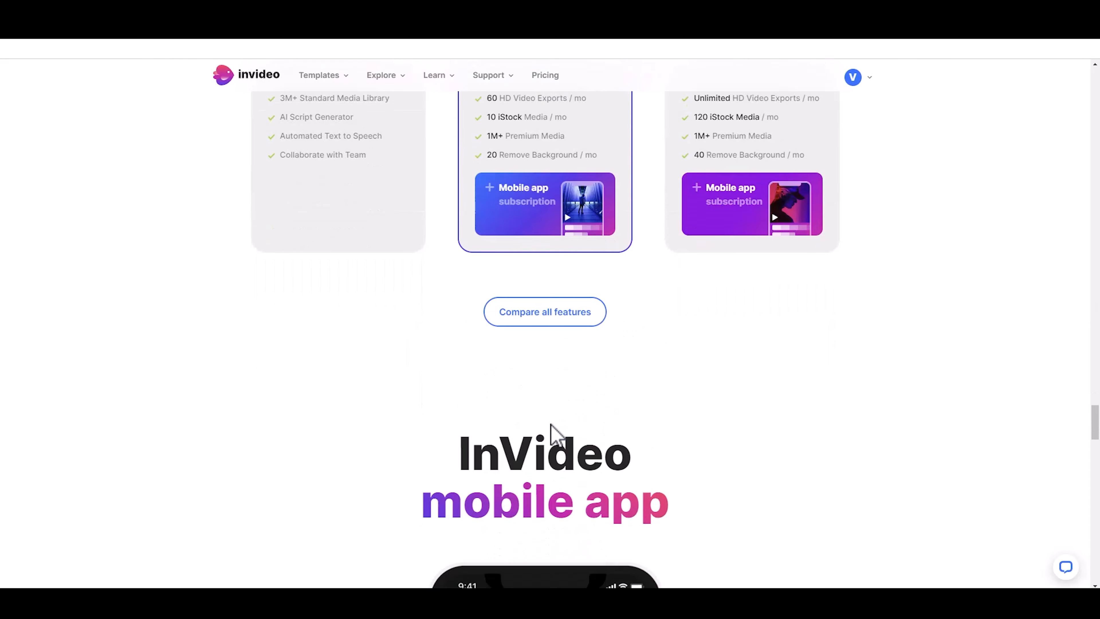
scroll(552, 424, "down", 19)
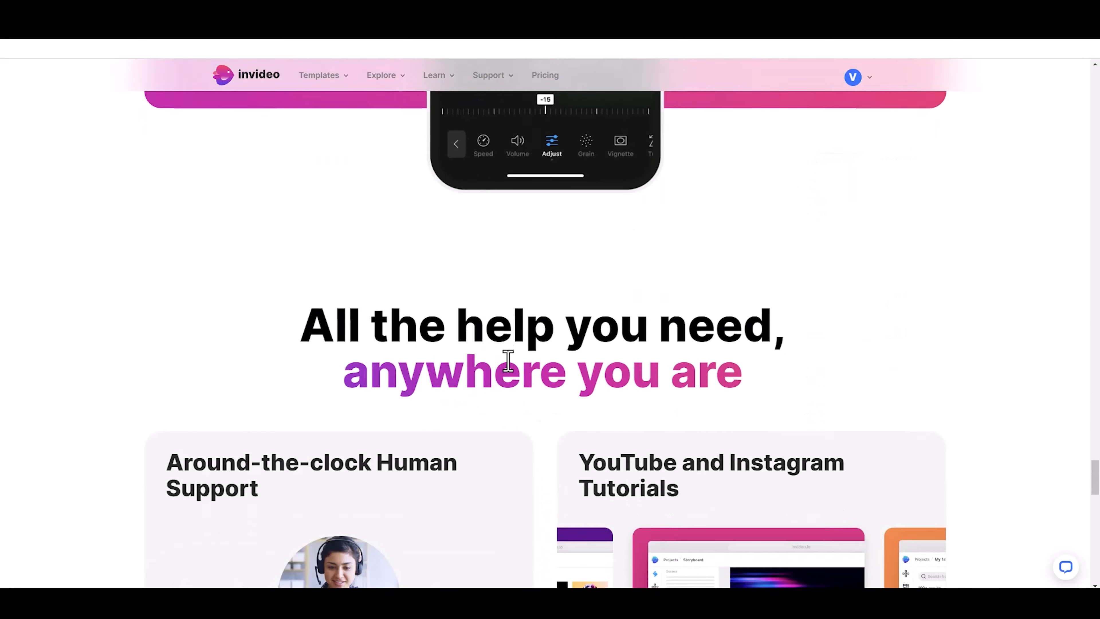
scroll(511, 374, "down", 20)
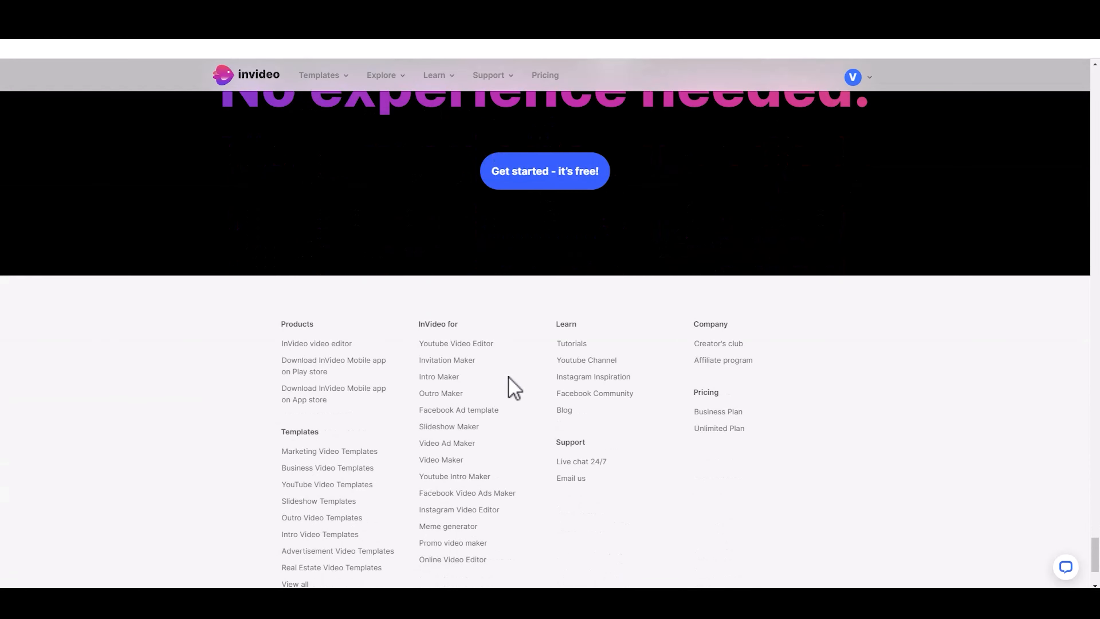
scroll(617, 423, "up", 20)
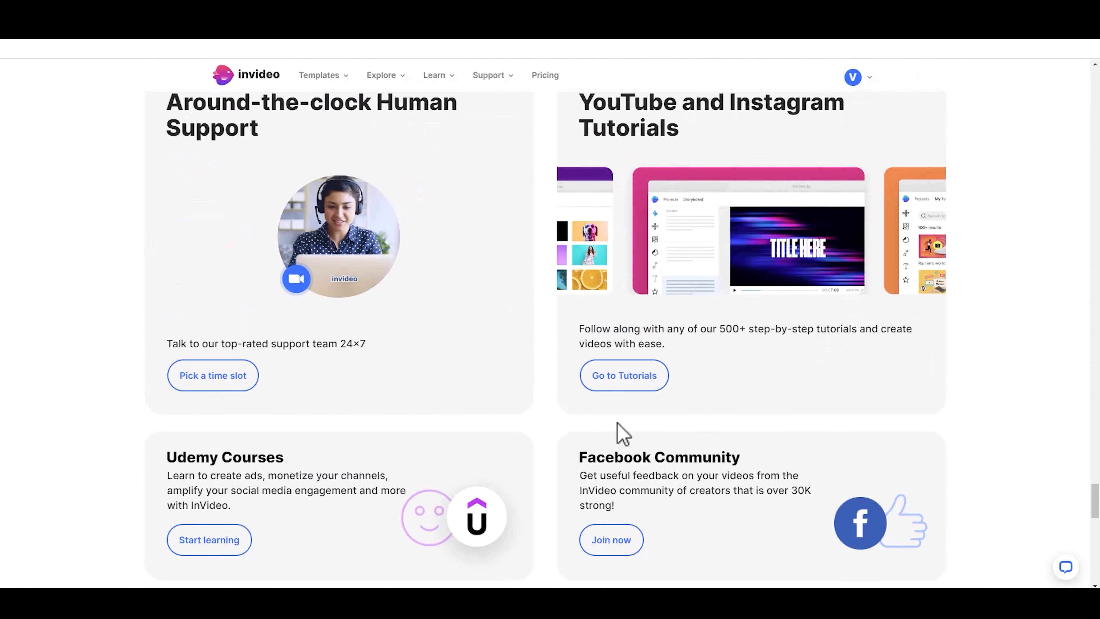
scroll(623, 433, "up", 20)
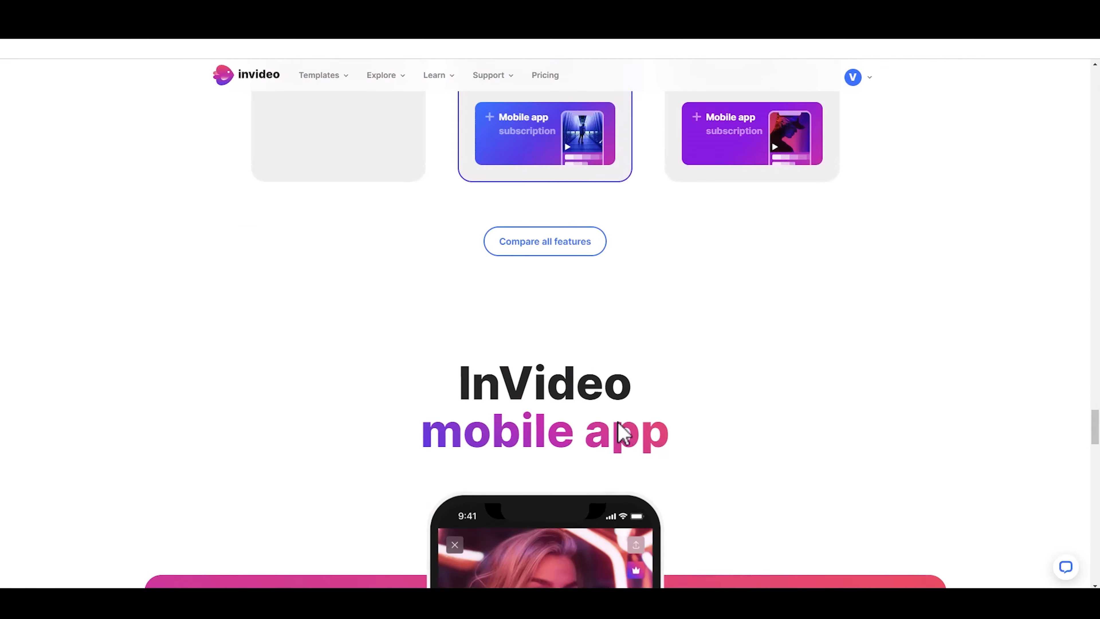
scroll(649, 455, "up", 5)
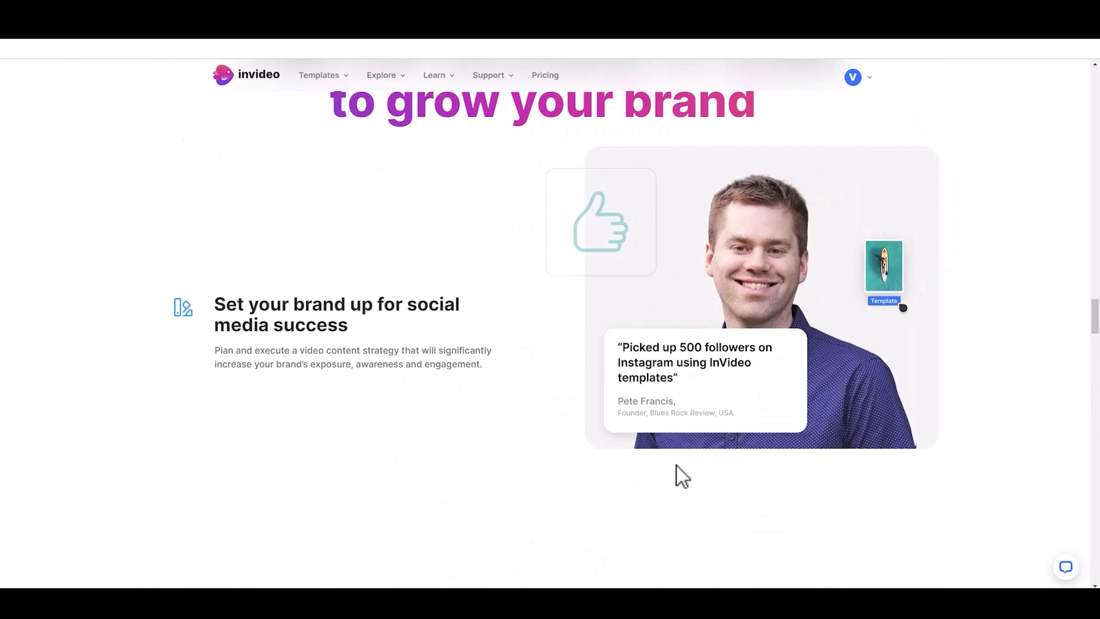
scroll(935, 538, "up", 10)
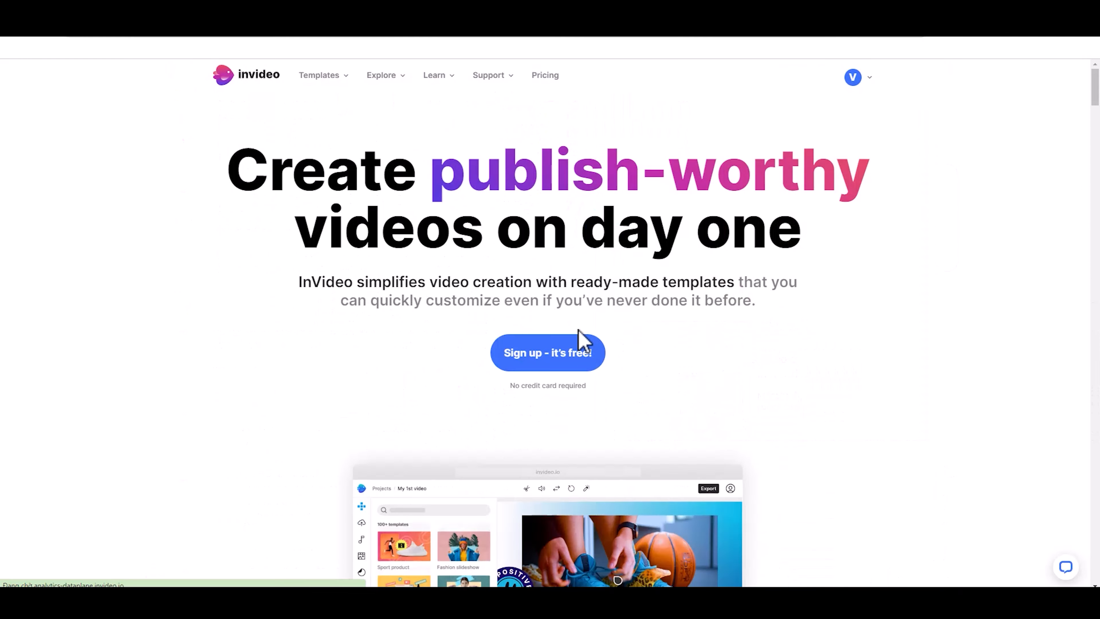
Enter the workspace from the homepage and create a new blank 16:9 project in the editor.
left_click(579, 342)
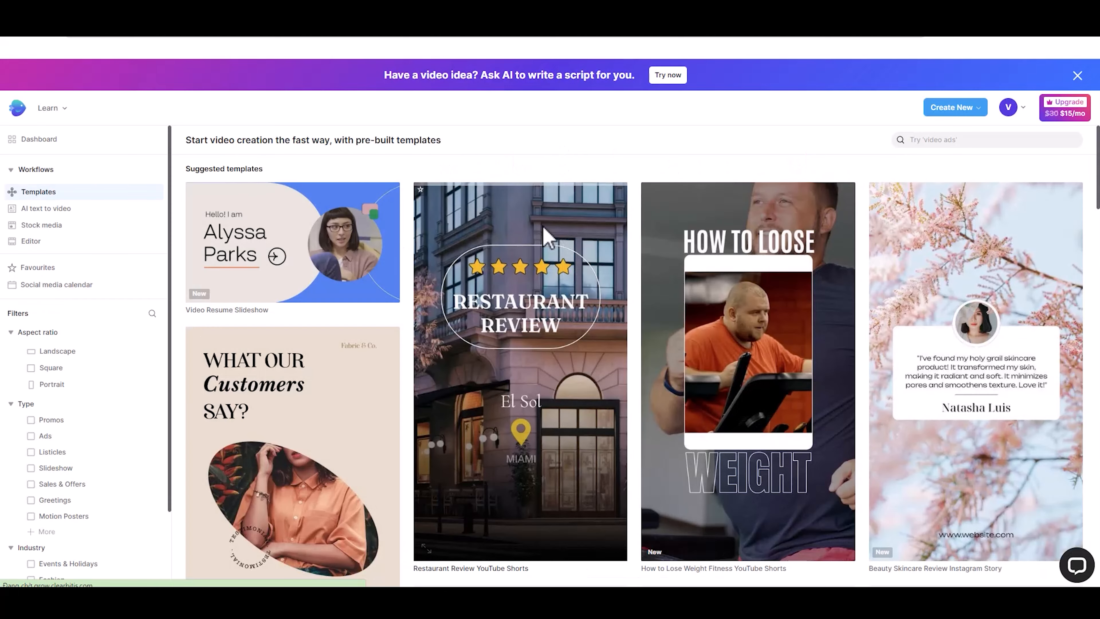
left_click(981, 115)
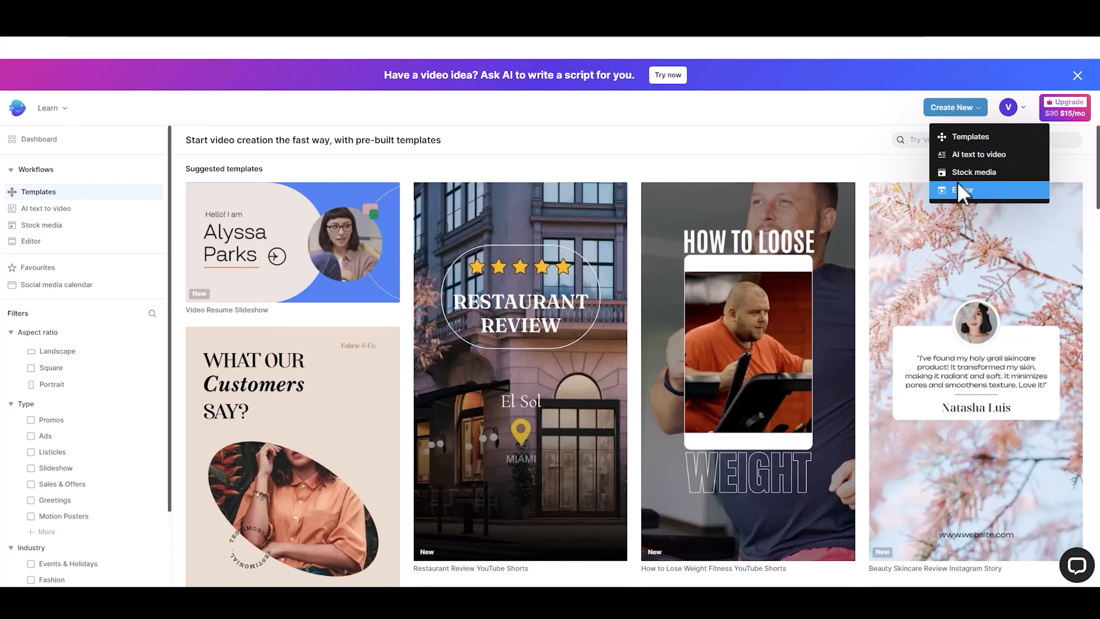
mouse_move(961, 189)
left_click(867, 213)
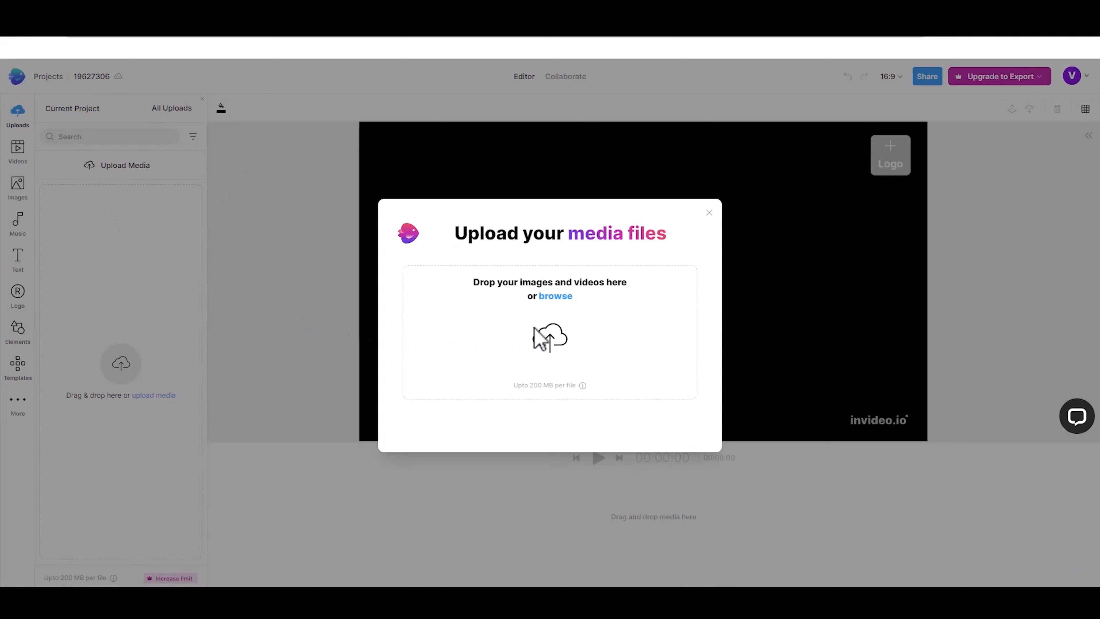
Upload the 16,539 KB Untitled-video-Made-with-Clipchamp MP3 file to the project's media.
left_click(564, 335)
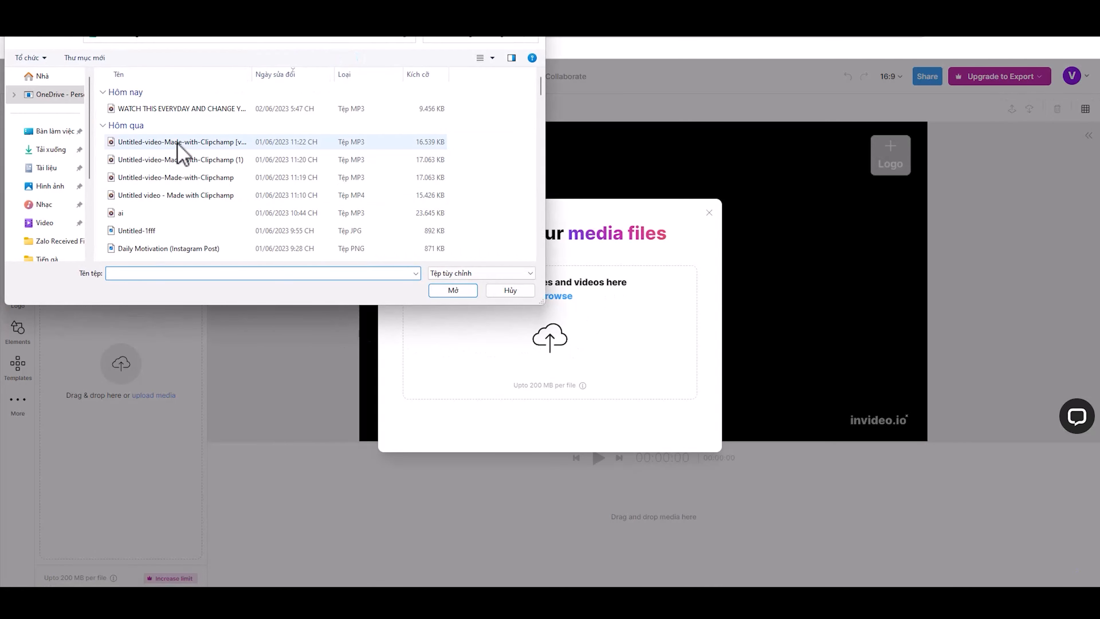
left_click(179, 152)
left_click(446, 290)
Place the uploaded audio on the timeline and extend the project's end to the audio's full length, 09:56:05.
left_click_drag(76, 226, 353, 490)
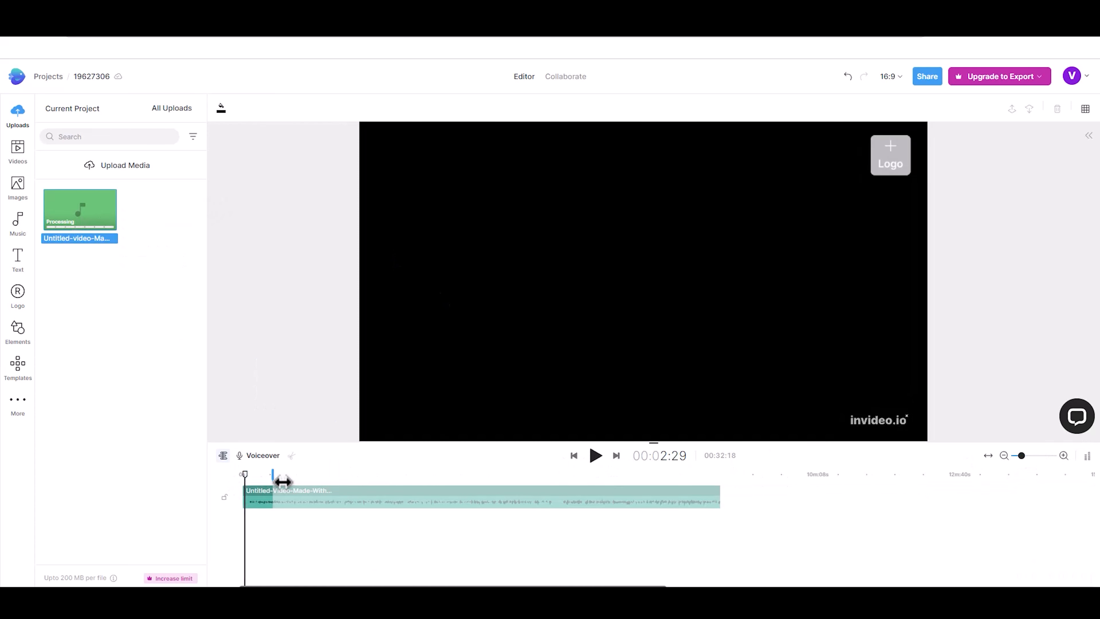
left_click_drag(283, 481, 798, 476)
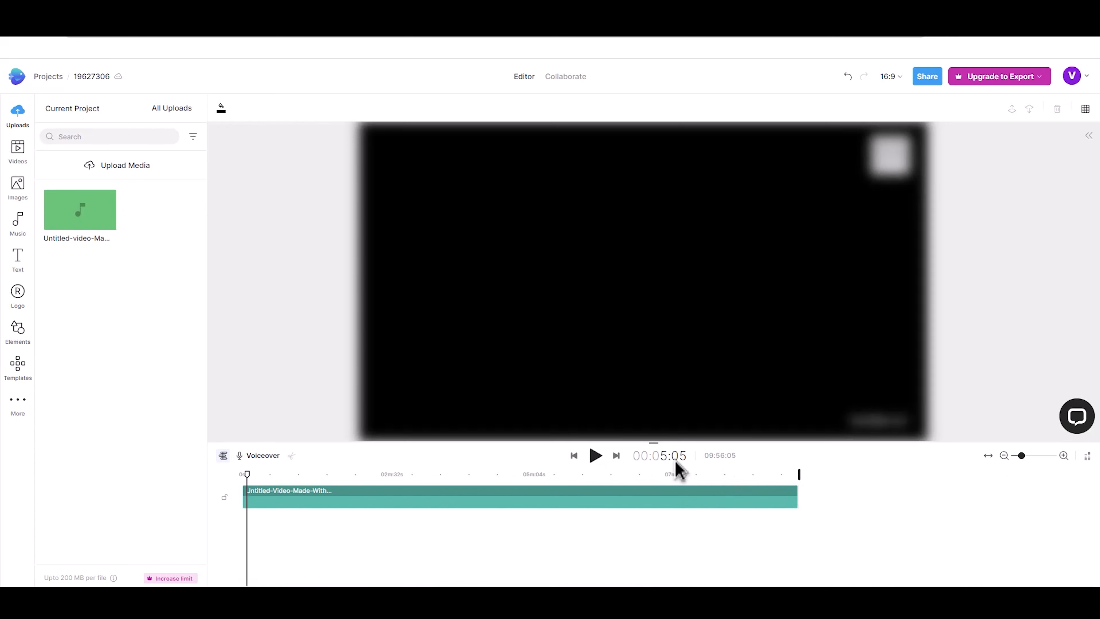
left_click(595, 455)
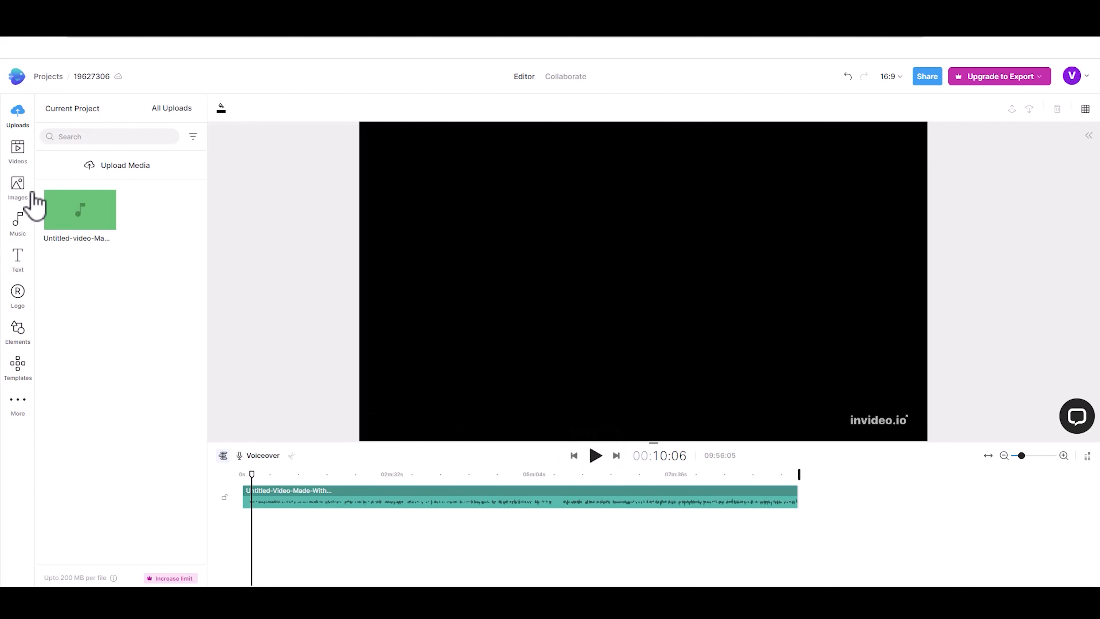
Find stock videos for "Sunrise" and add the untrimmed 22-second iStock city skyline clip to the timeline above the audio.
left_click(19, 186)
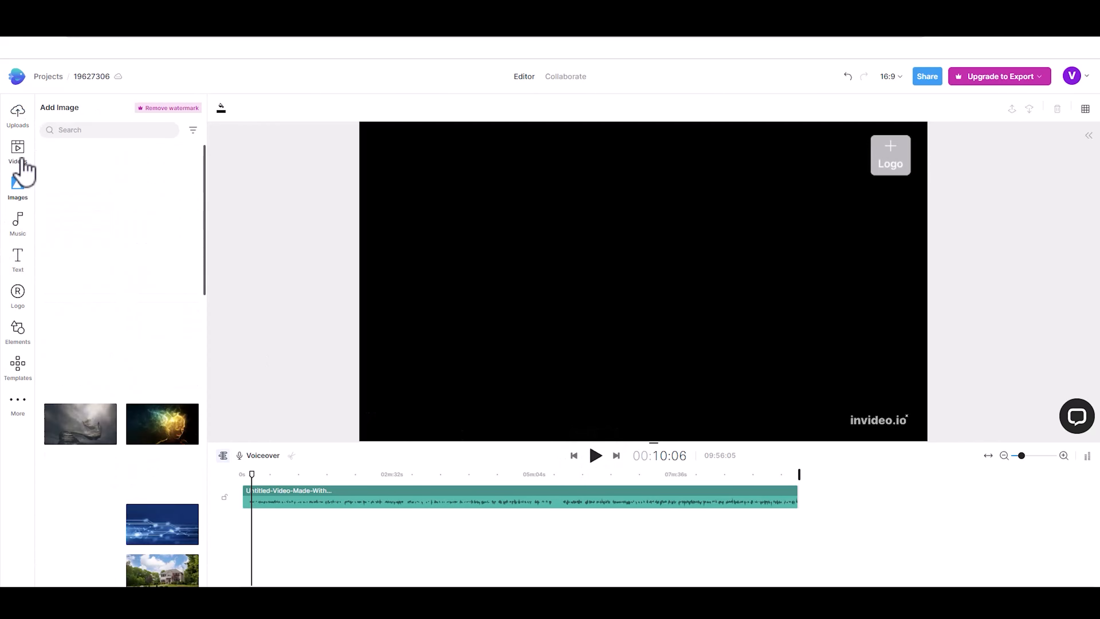
left_click(19, 157)
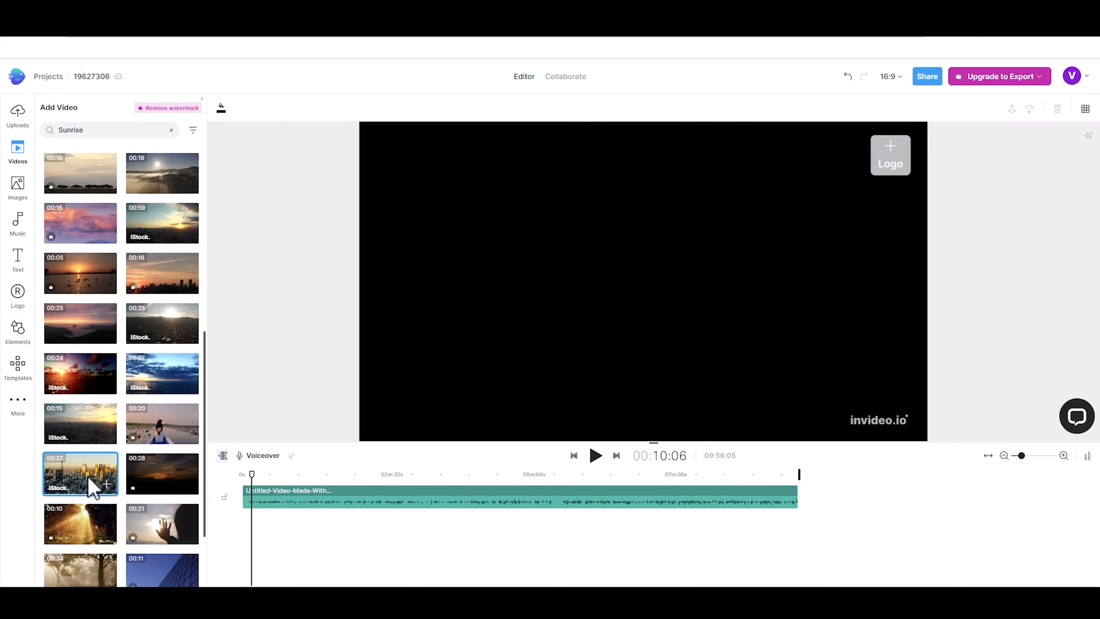
left_click_drag(91, 484, 277, 541)
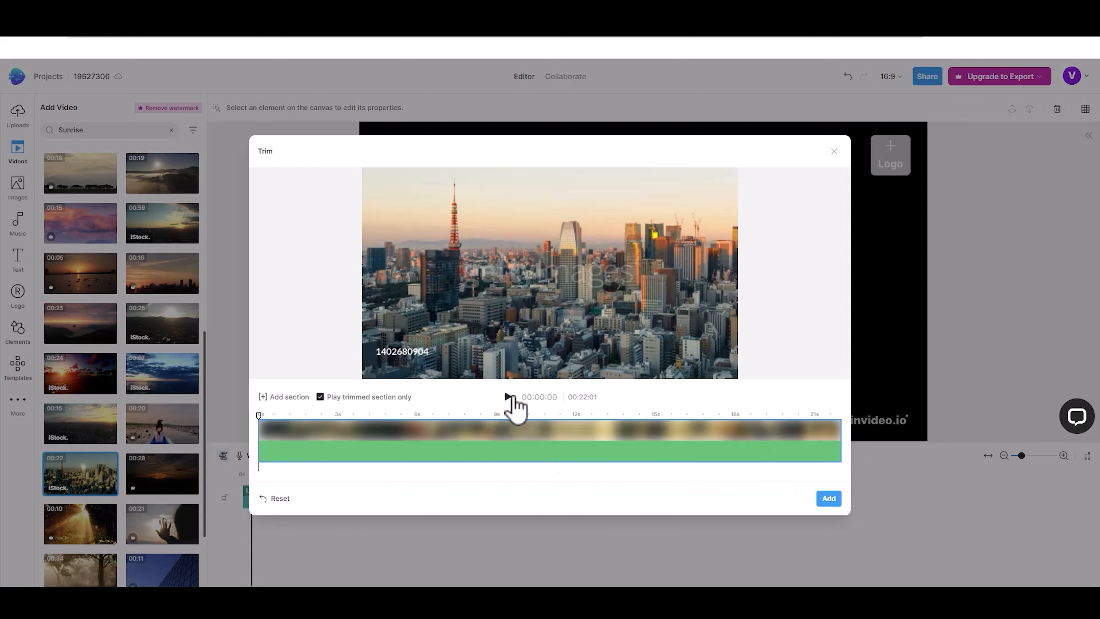
left_click(508, 397)
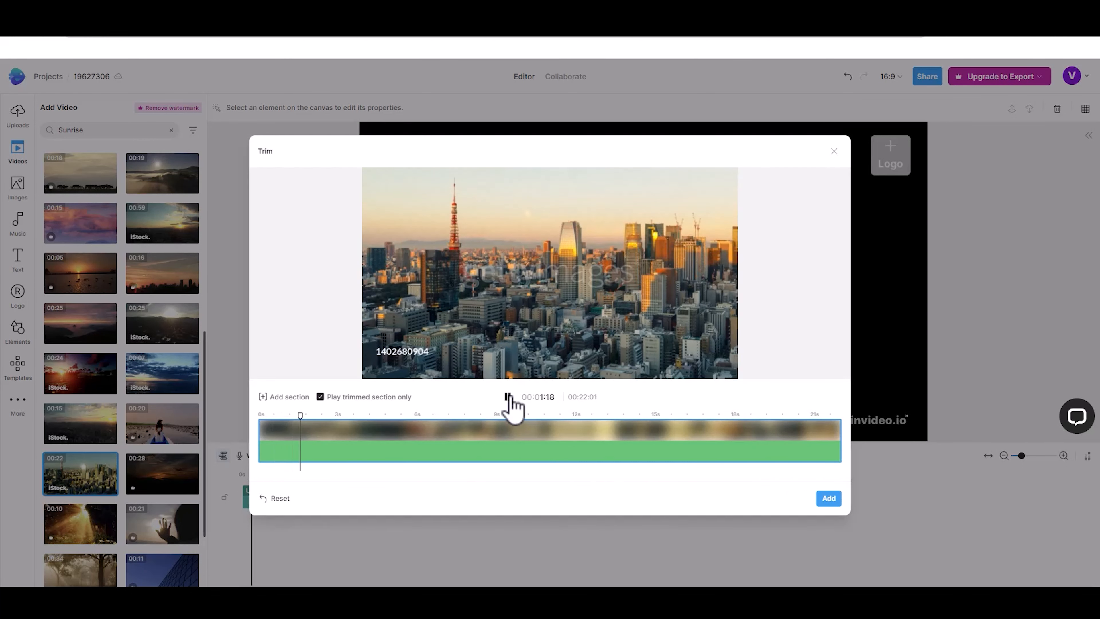
left_click(829, 498)
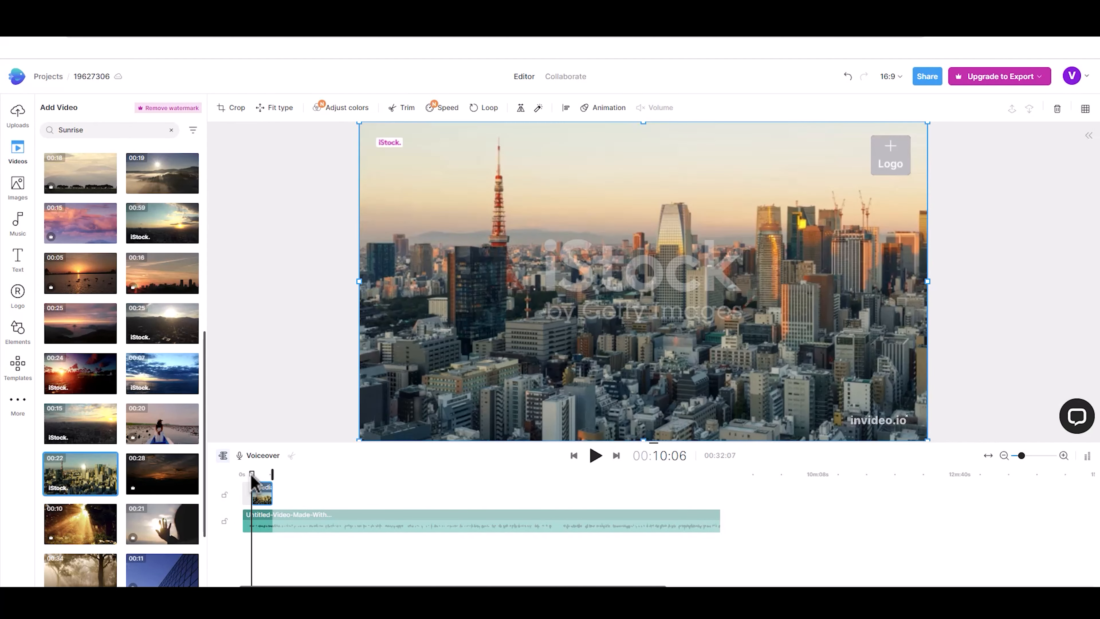
Move the city skyline clip to the start of the timeline and set the playhead to 00:09:00.
left_click_drag(251, 474, 294, 507)
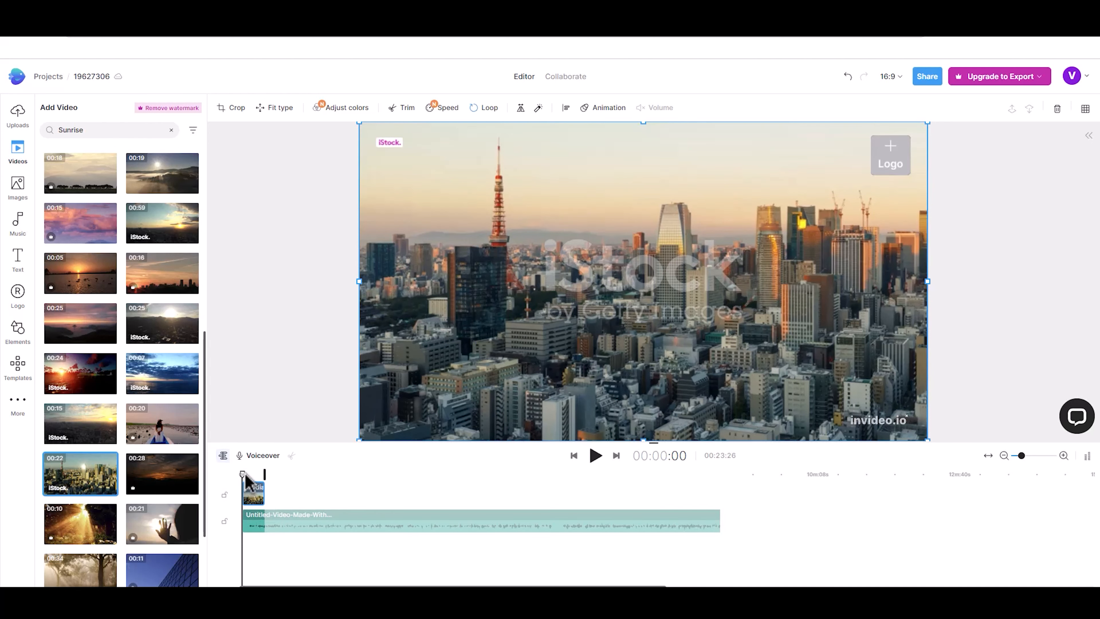
left_click_drag(245, 475, 251, 476)
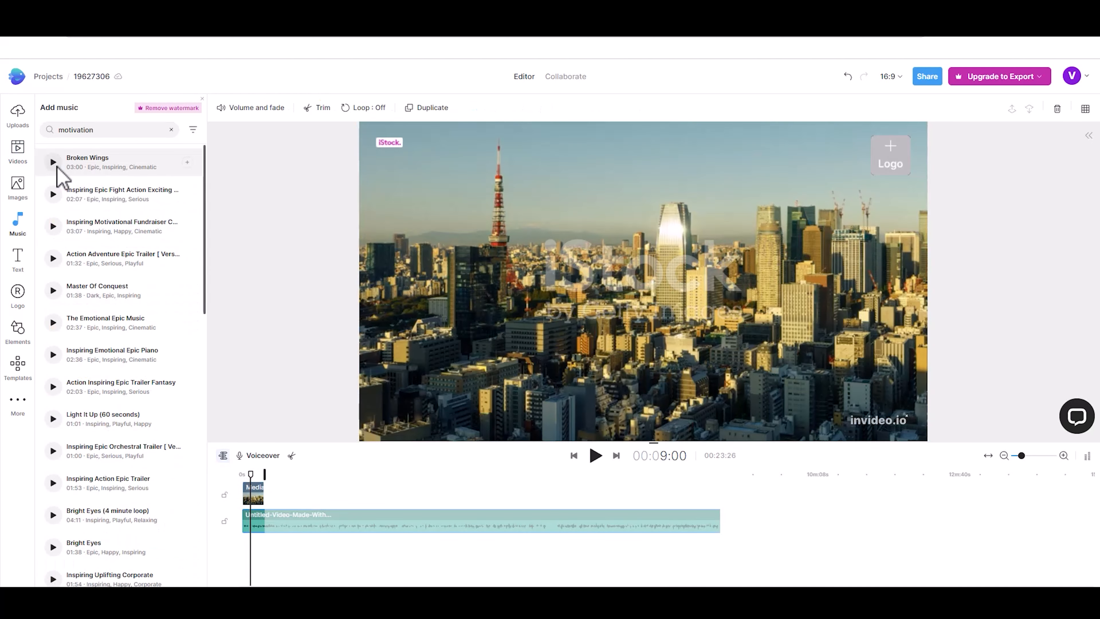
Preview the "Broken Wings" music, add it at the start of the timeline beneath the uploaded audio, and play the mix briefly.
left_click(53, 162)
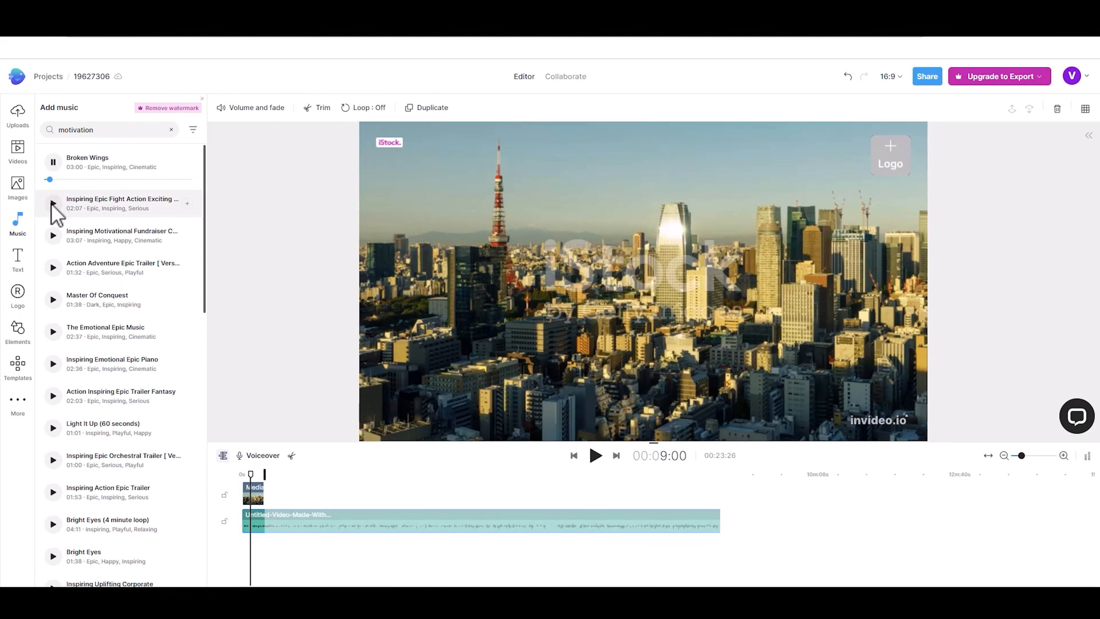
left_click(187, 162)
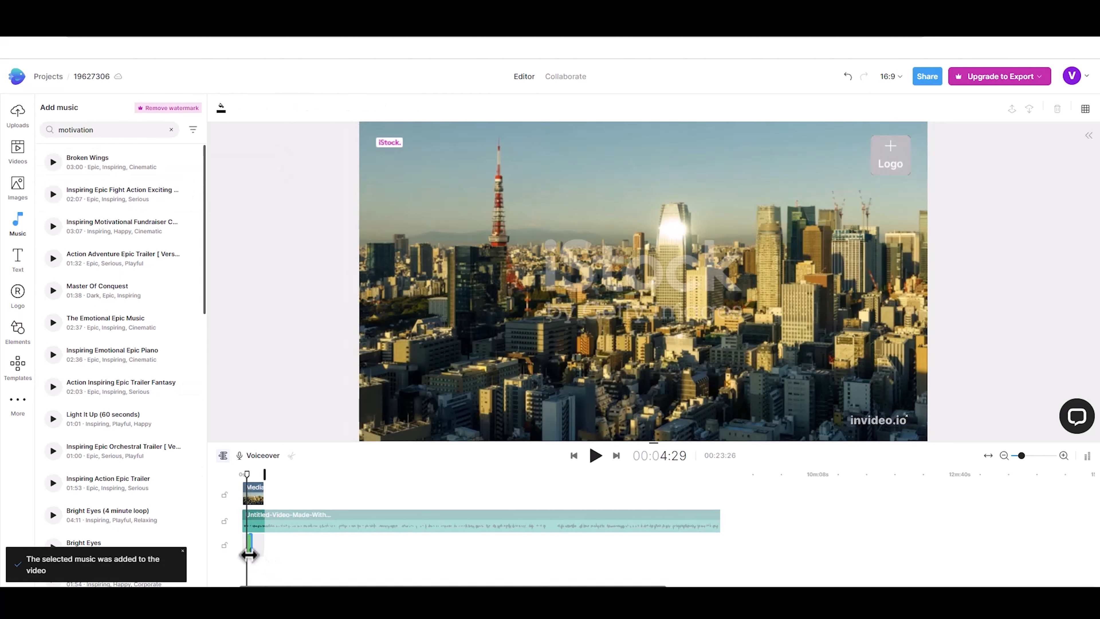
left_click(595, 455)
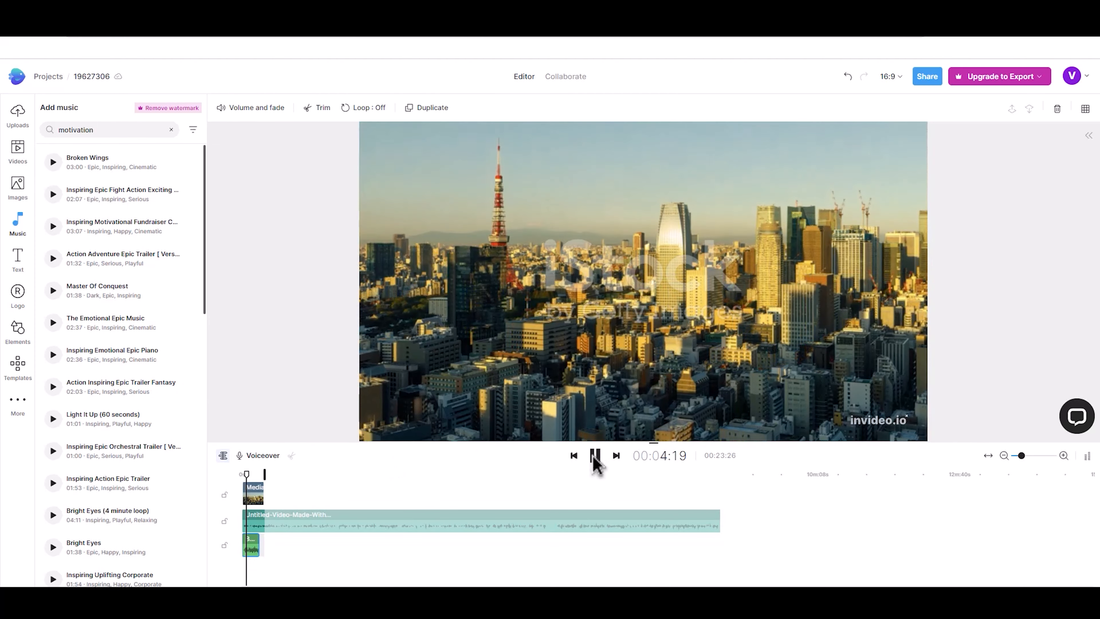
left_click(595, 455)
right_click(254, 548)
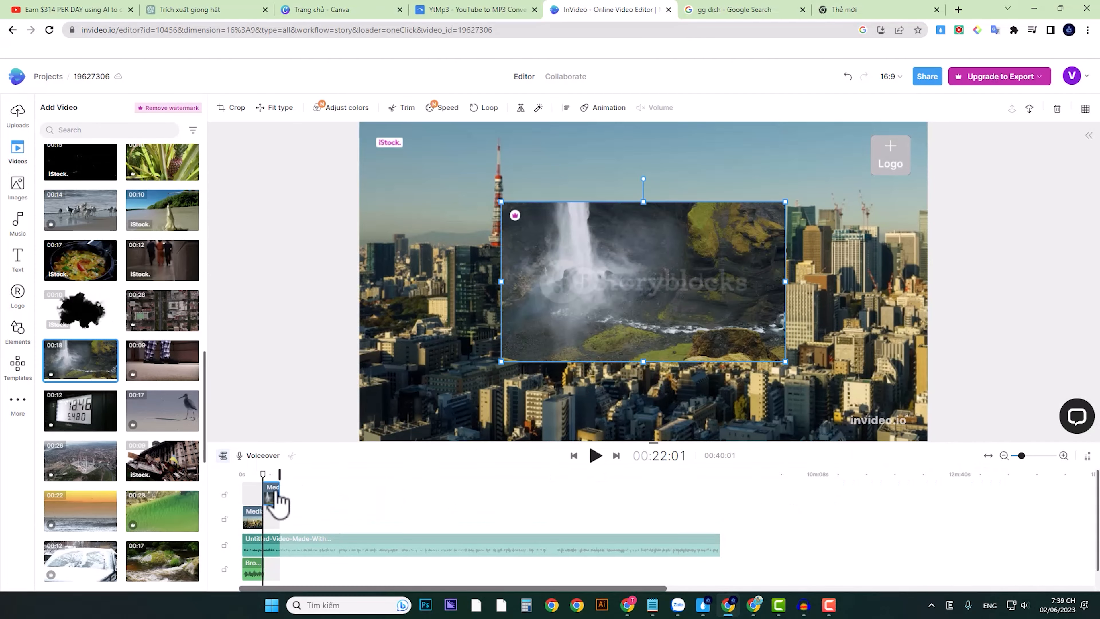
Place the waterfall clip on the skyline clip's track directly after it and enlarge it to fill the frame.
left_click_drag(277, 503, 273, 520)
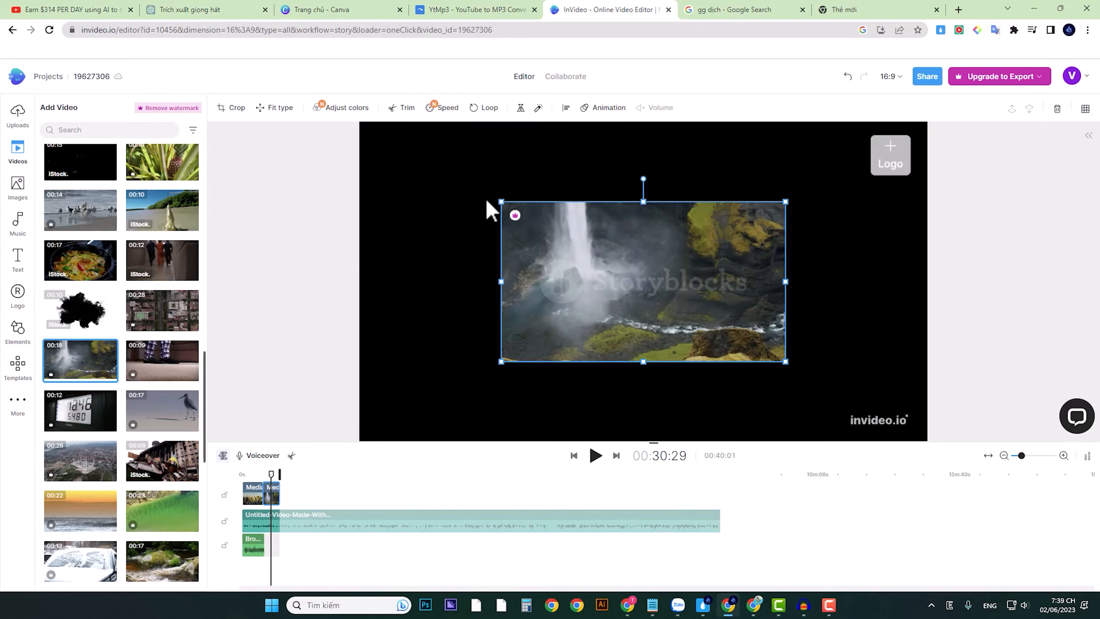
left_click_drag(501, 202, 359, 123)
left_click_drag(822, 389, 928, 442)
Extend the waterfall clip and the "Broken Wings" music along the timeline to cover the uploaded audio.
left_click_drag(279, 494, 793, 498)
left_click_drag(263, 545, 800, 561)
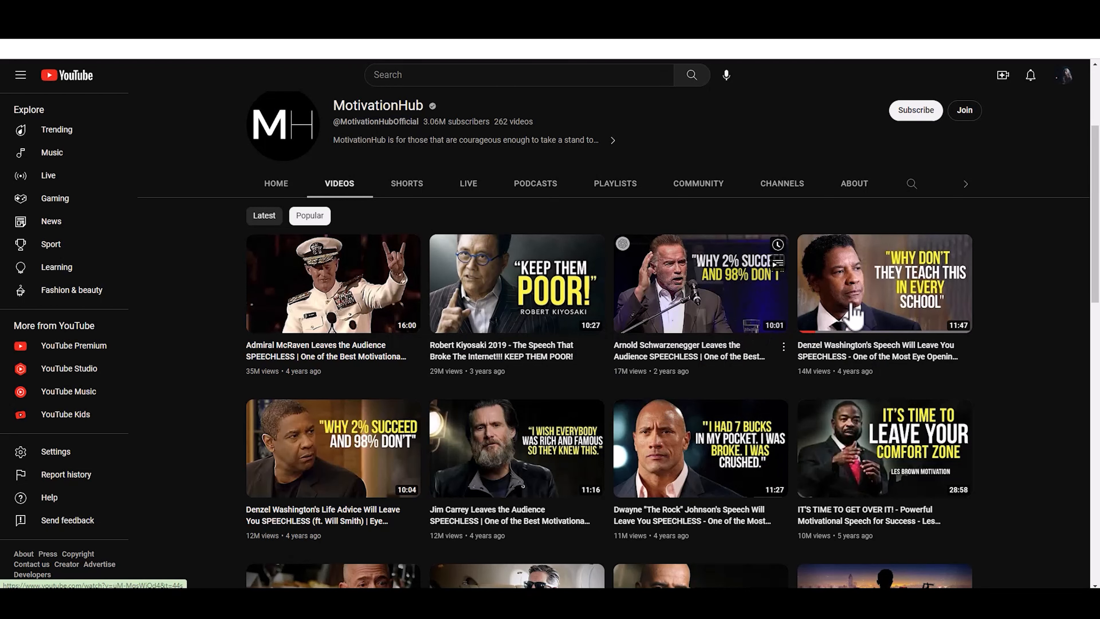
On MotivationHub's YouTube channel, copy the share link of the Denzel Washington "Why don't they teach this in every school" video.
mouse_move(866, 310)
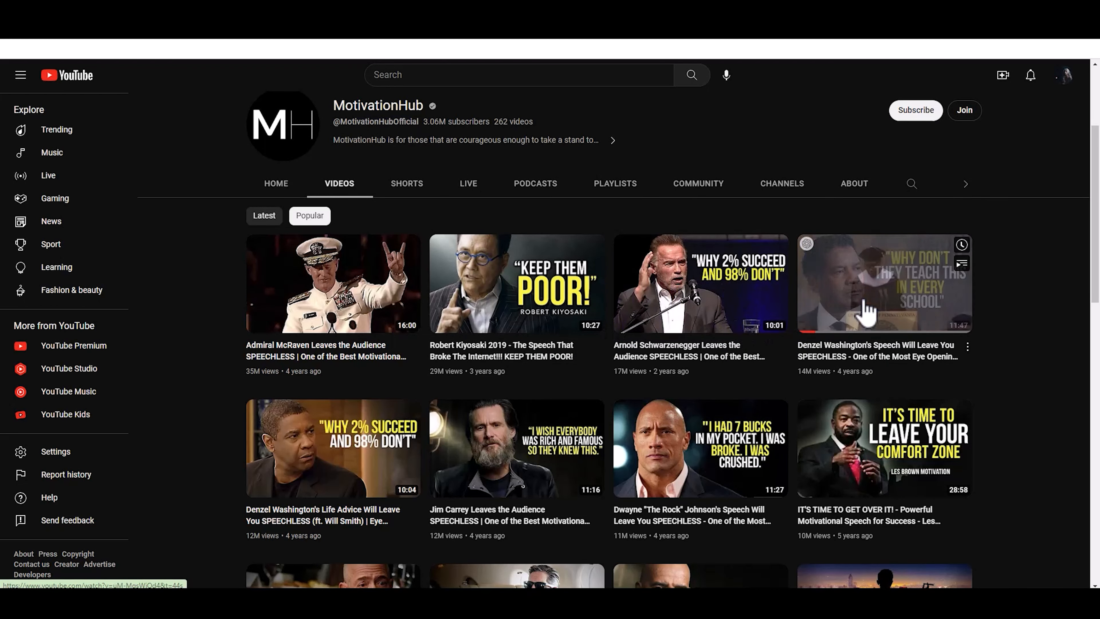
left_click(967, 348)
left_click(991, 435)
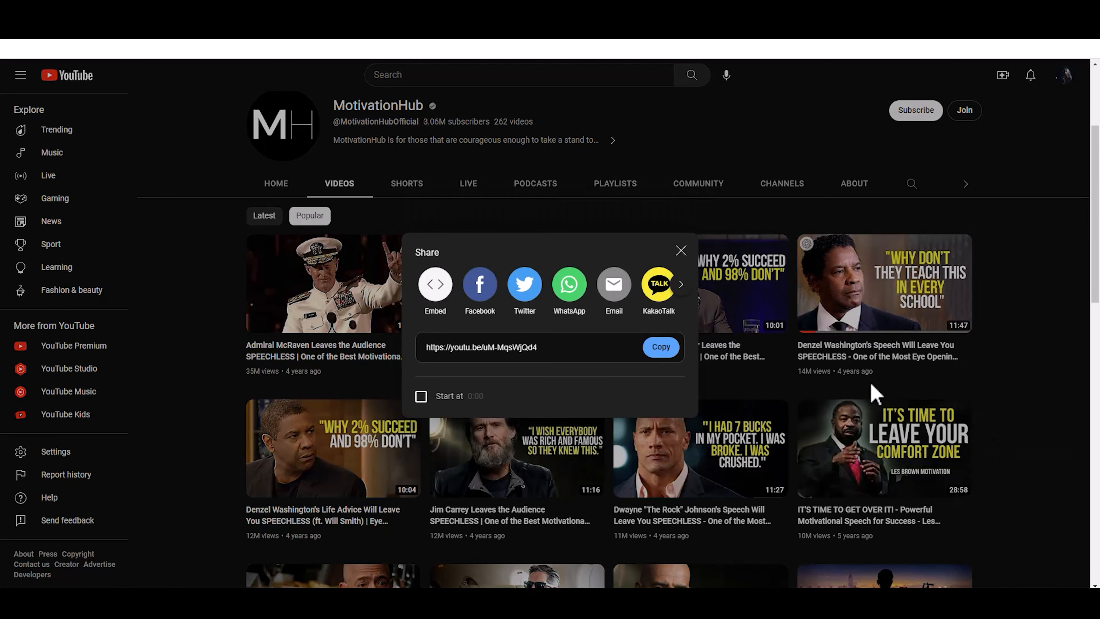
left_click(662, 348)
left_click(681, 250)
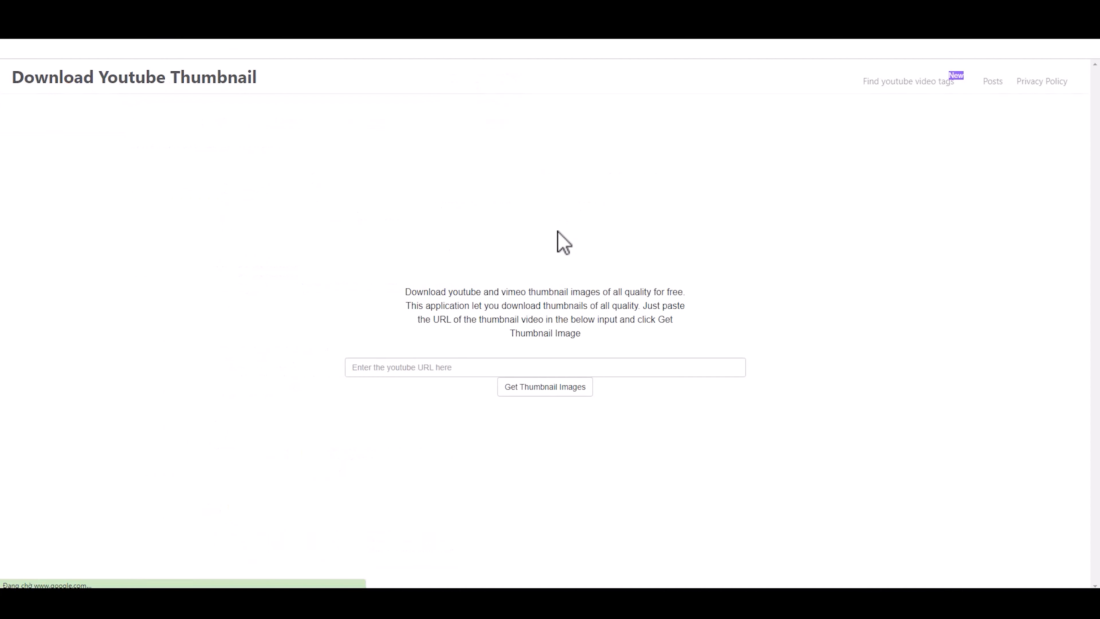
On the Download Youtube Thumbnail site, get the images for the copied link, download the 1280x720 HD thumbnail and check the file.
left_click(436, 365)
key("ctrl+v")
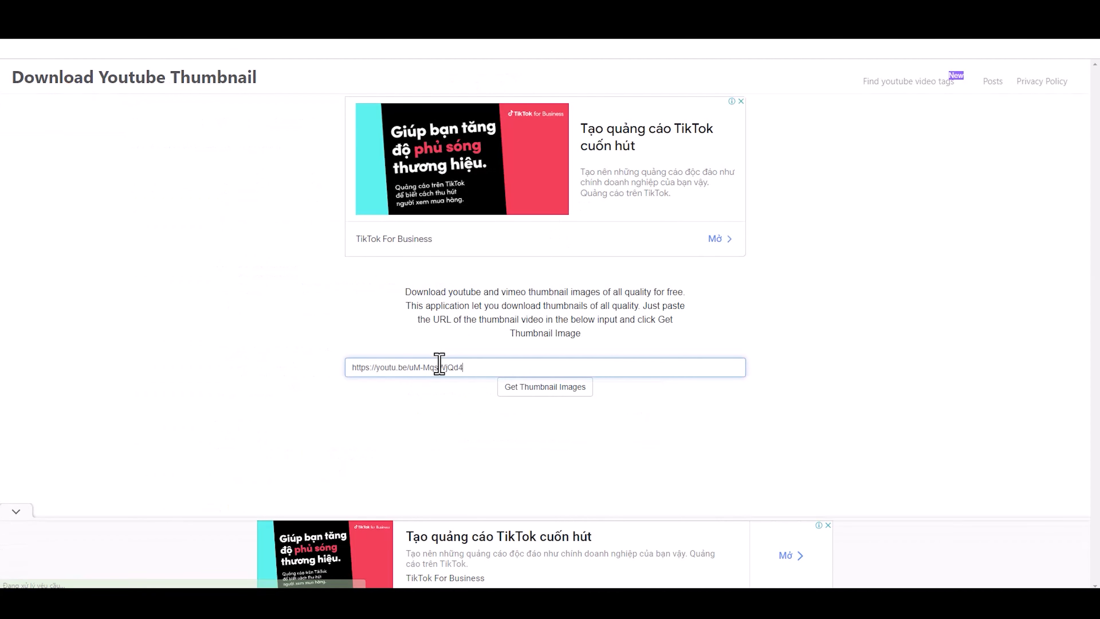
left_click(559, 389)
scroll(550, 379, "down", 8)
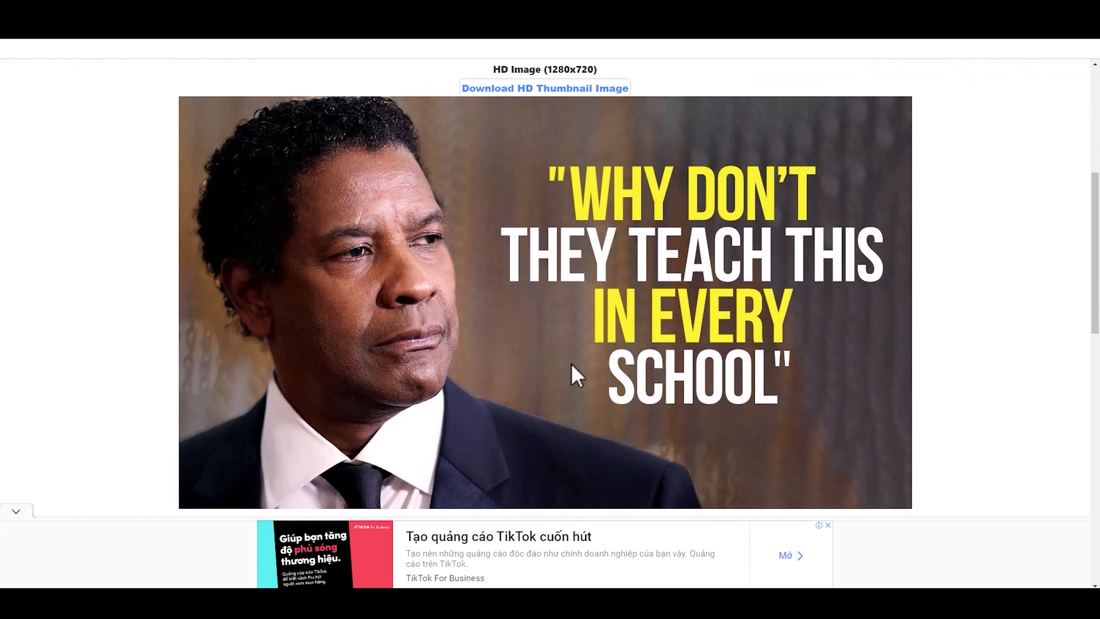
right_click(485, 158)
left_click(529, 88)
left_click(86, 580)
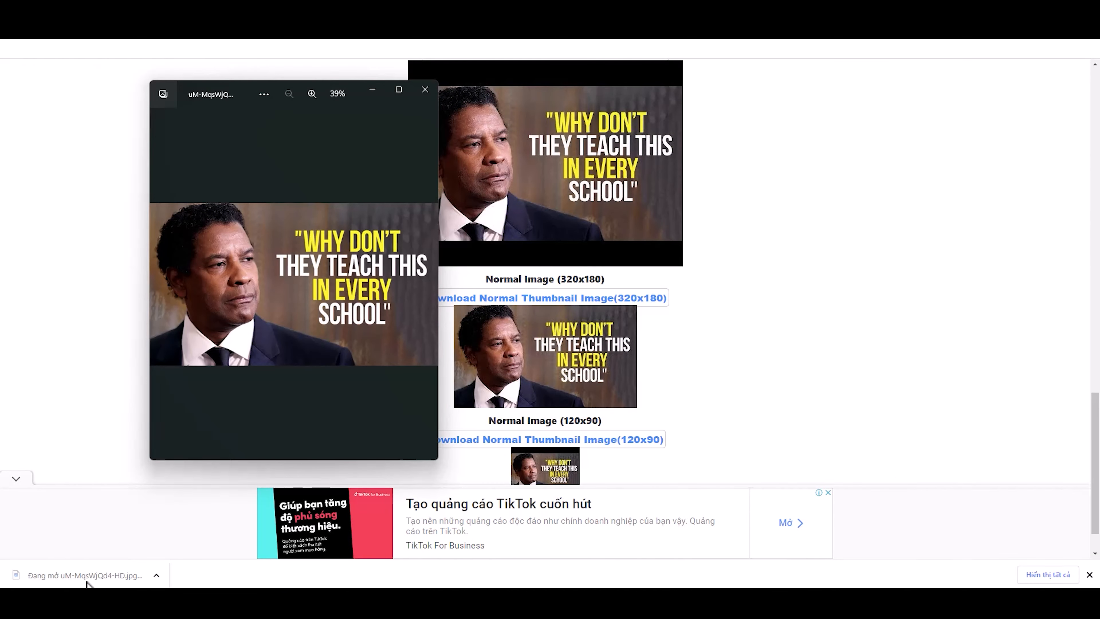
left_click(425, 90)
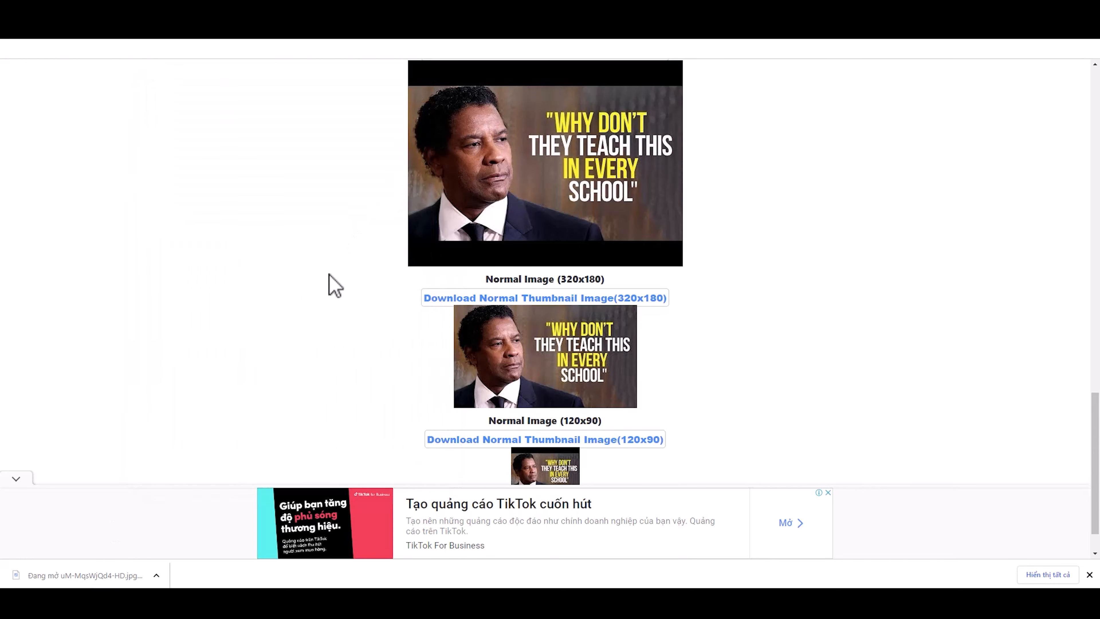
scroll(326, 303, "up", 5)
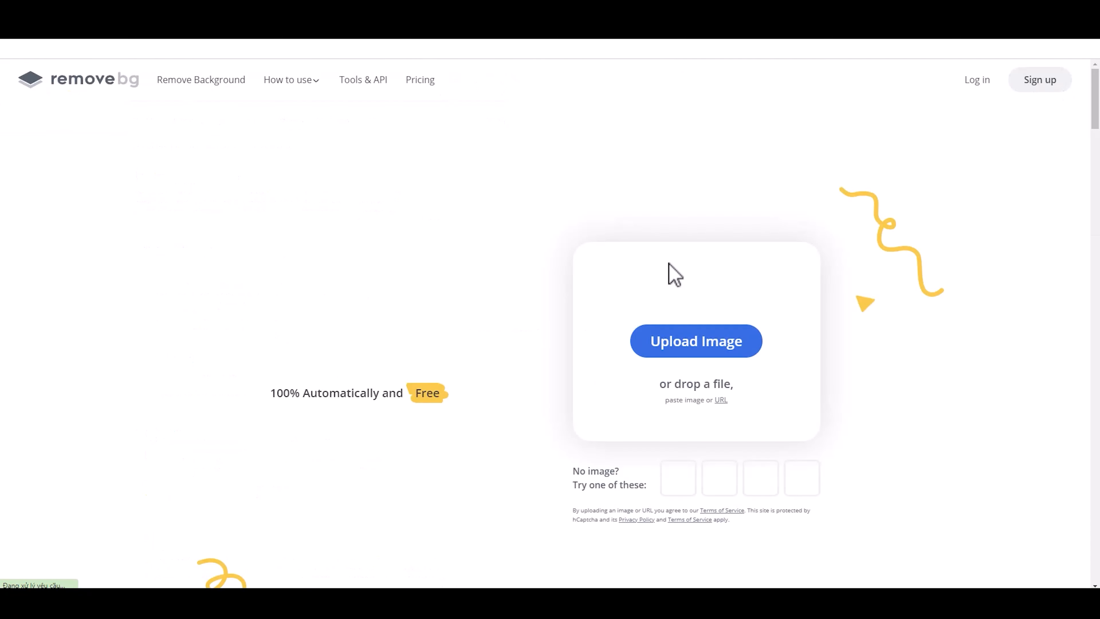
On remove.bg, upload the downloaded thumbnail to strip its background and download the cutout in HD, 1280 × 720.
left_click(707, 349)
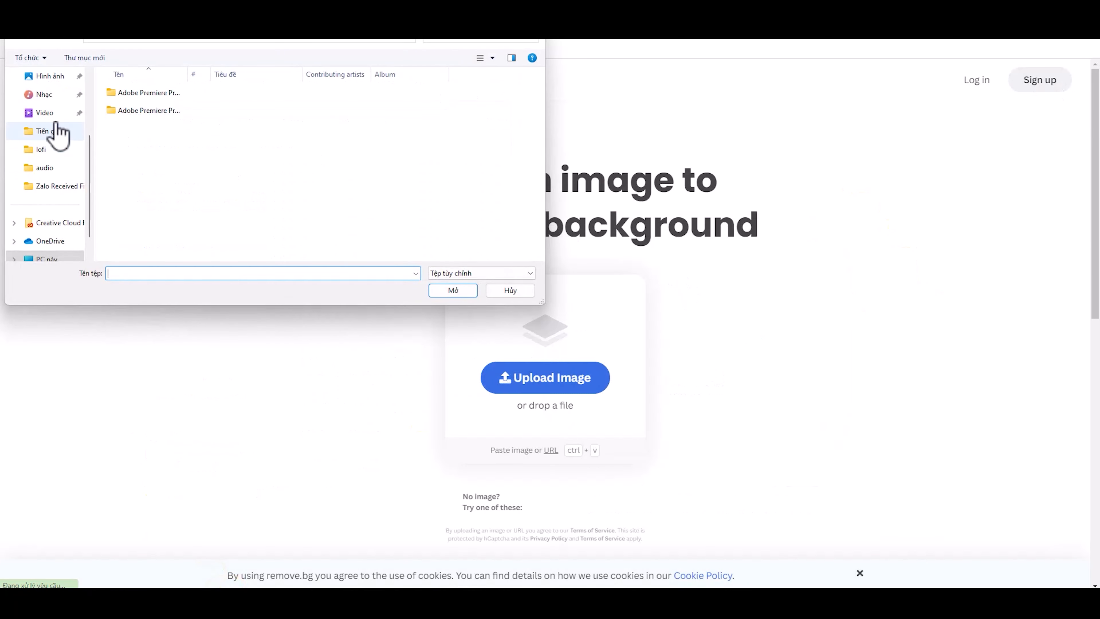
scroll(53, 156, "up", 2)
left_click(53, 131)
left_click(150, 109)
left_click(458, 290)
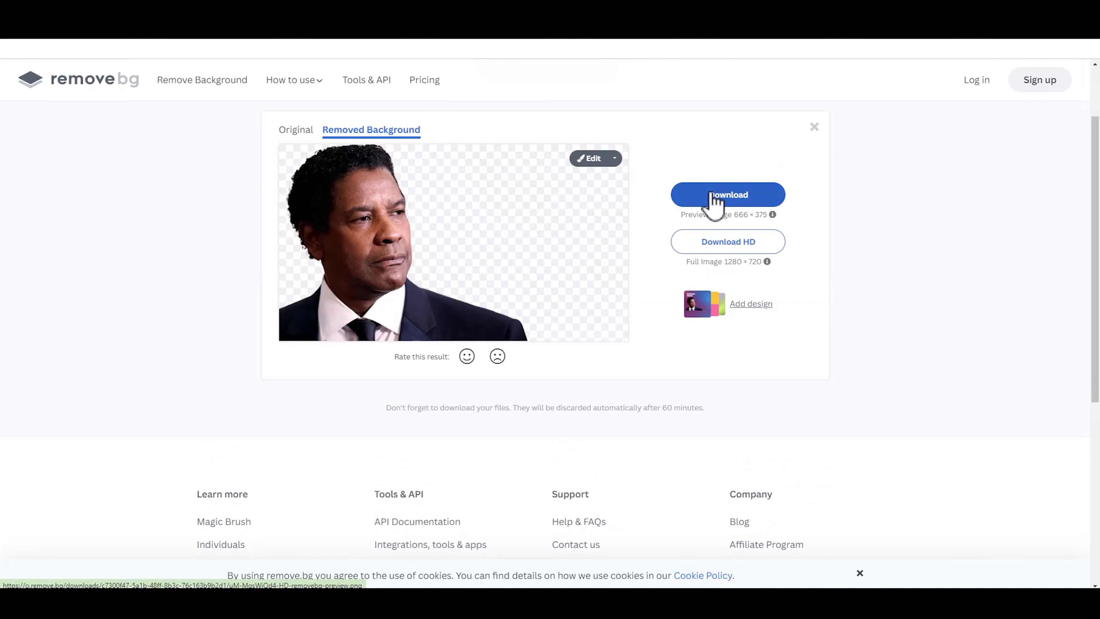
left_click(719, 243)
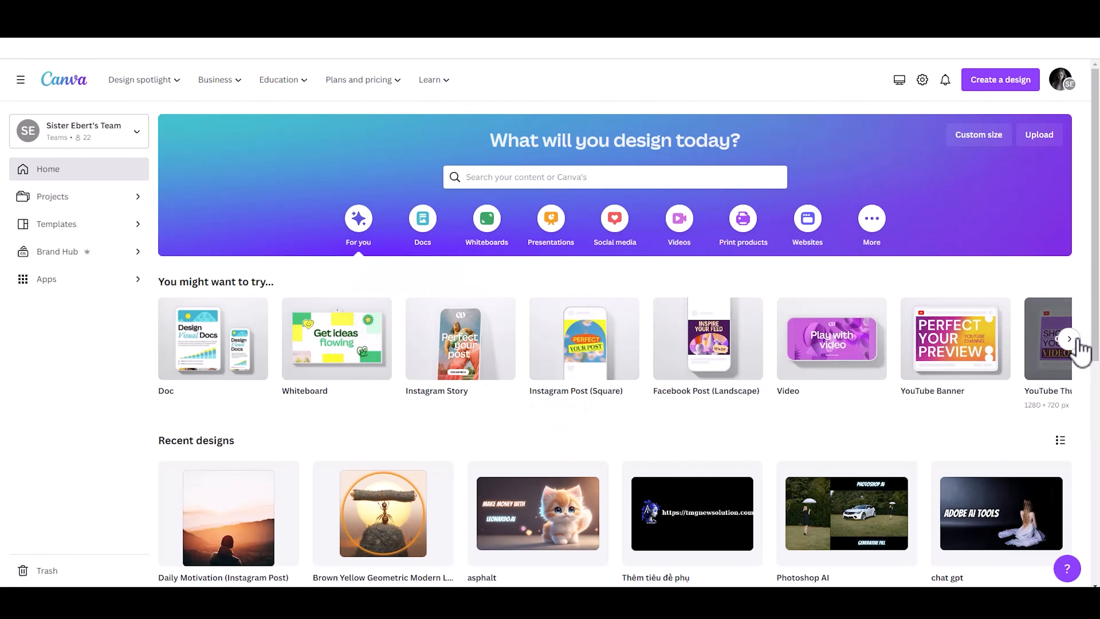
In Canva, create a YouTube Thumbnail design and place the uploaded portrait cutout, enlarged from the page's lower-left corner.
left_click(1069, 338)
left_click(245, 369)
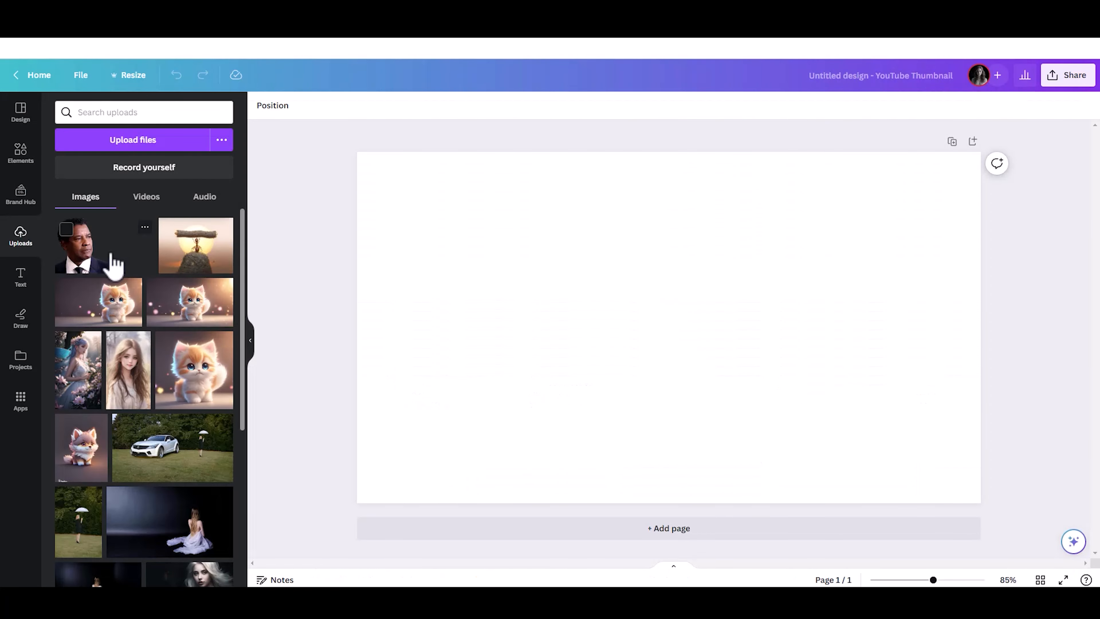
left_click(113, 264)
left_click_drag(675, 299, 575, 360)
left_click_drag(818, 244, 948, 178)
left_click(951, 251)
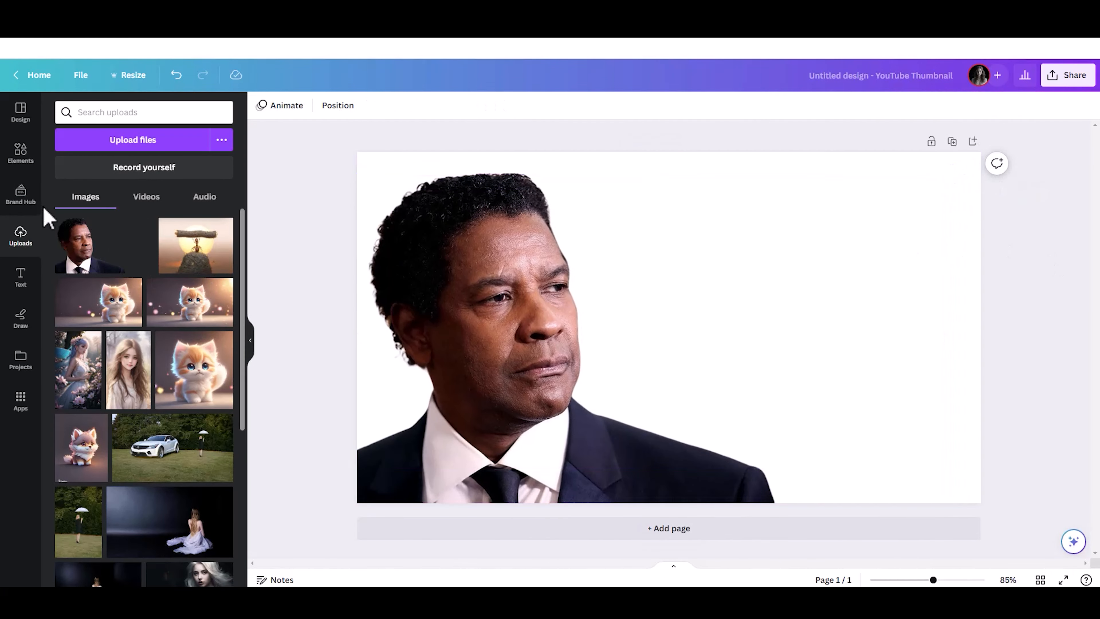
Change the page background behind the portrait to near-black.
left_click(20, 112)
left_click(736, 228)
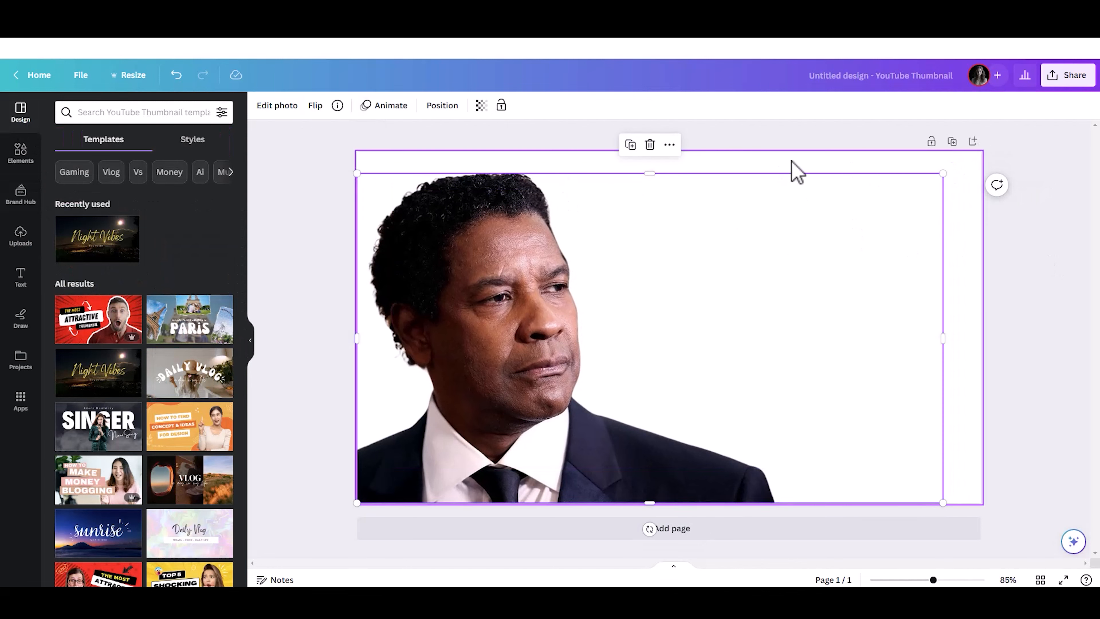
left_click(793, 169)
left_click(261, 105)
left_click(97, 329)
left_click(284, 295)
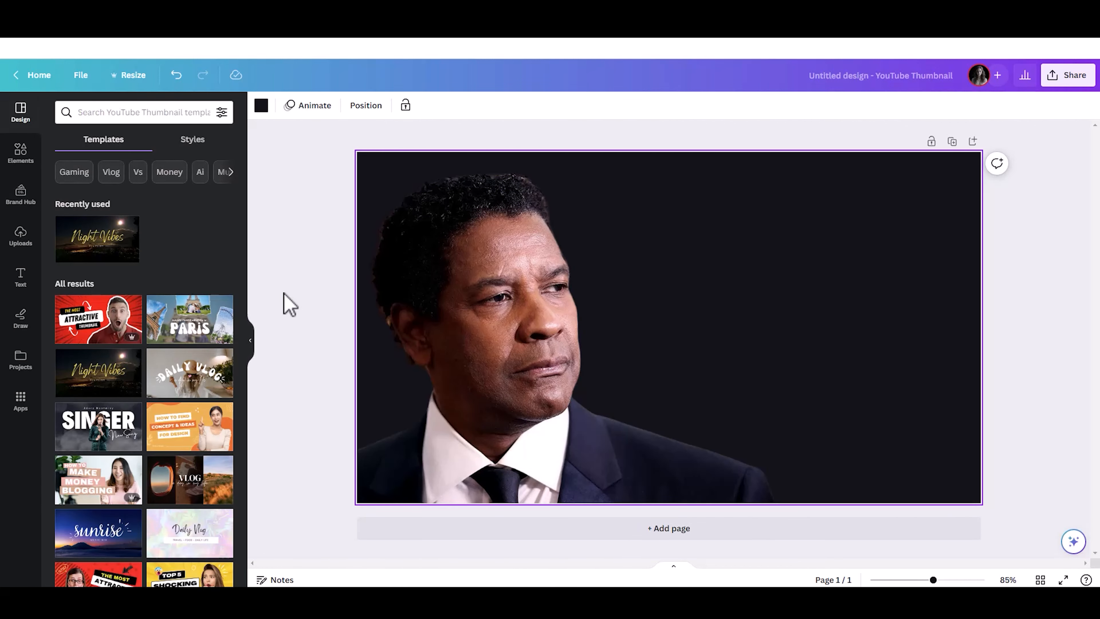
Search the elements for "Flare" and place the golden star flare over the portrait's face.
left_click(20, 153)
left_click(121, 113)
type("Flare")
key("Return")
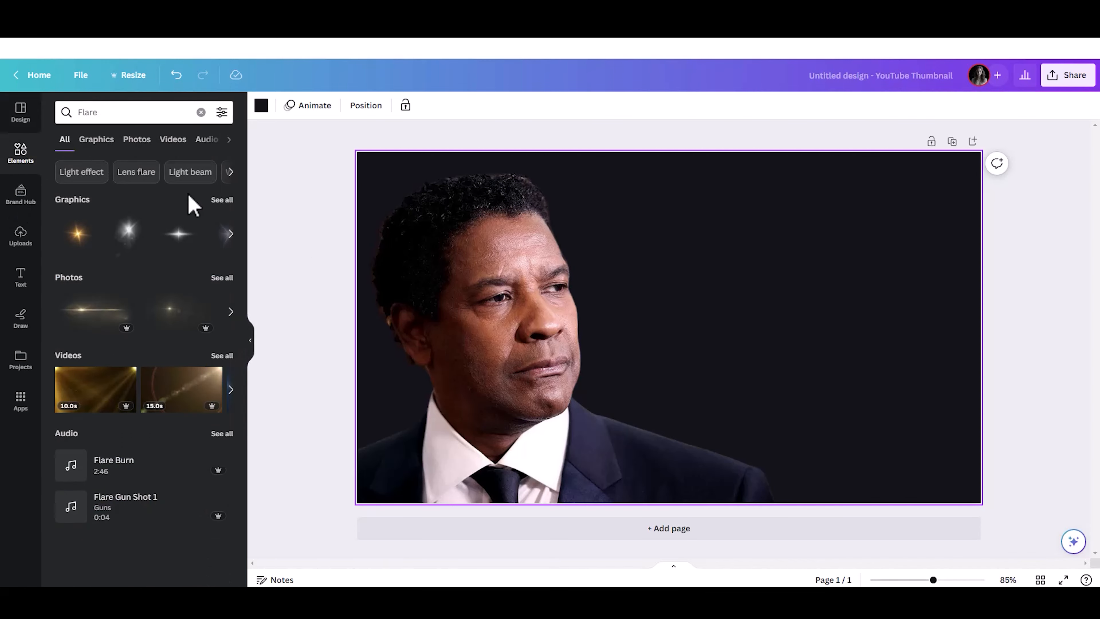
left_click(77, 234)
left_click_drag(737, 327, 586, 304)
Send the golden flare to the back, enlarge it and position it behind the portrait's head.
right_click(535, 309)
mouse_move(570, 393)
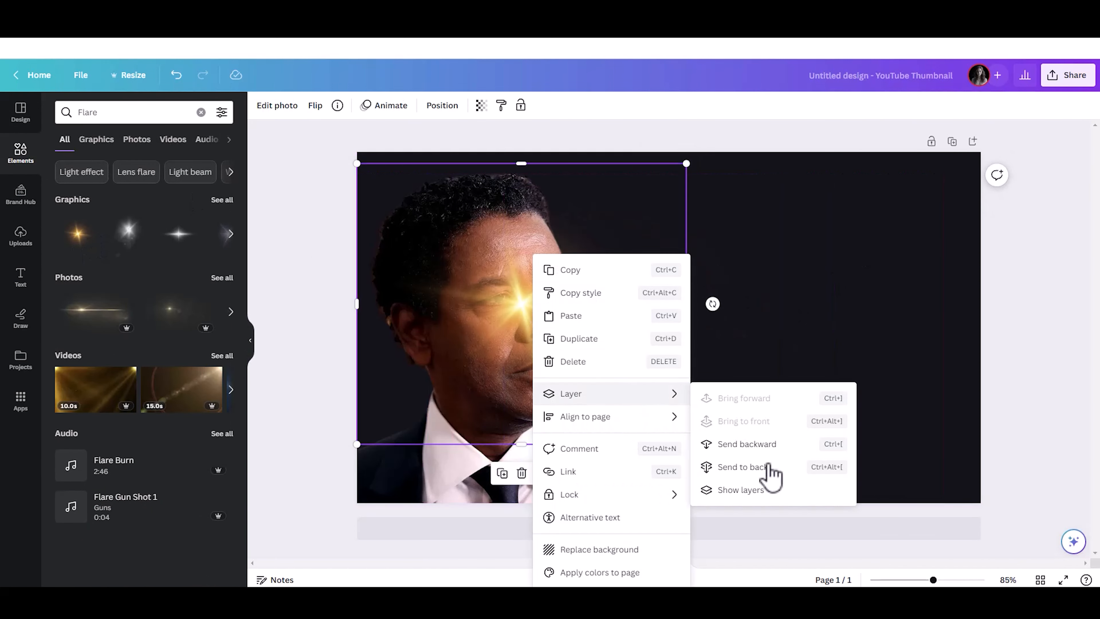
left_click(755, 474)
left_click_drag(685, 163, 942, 174)
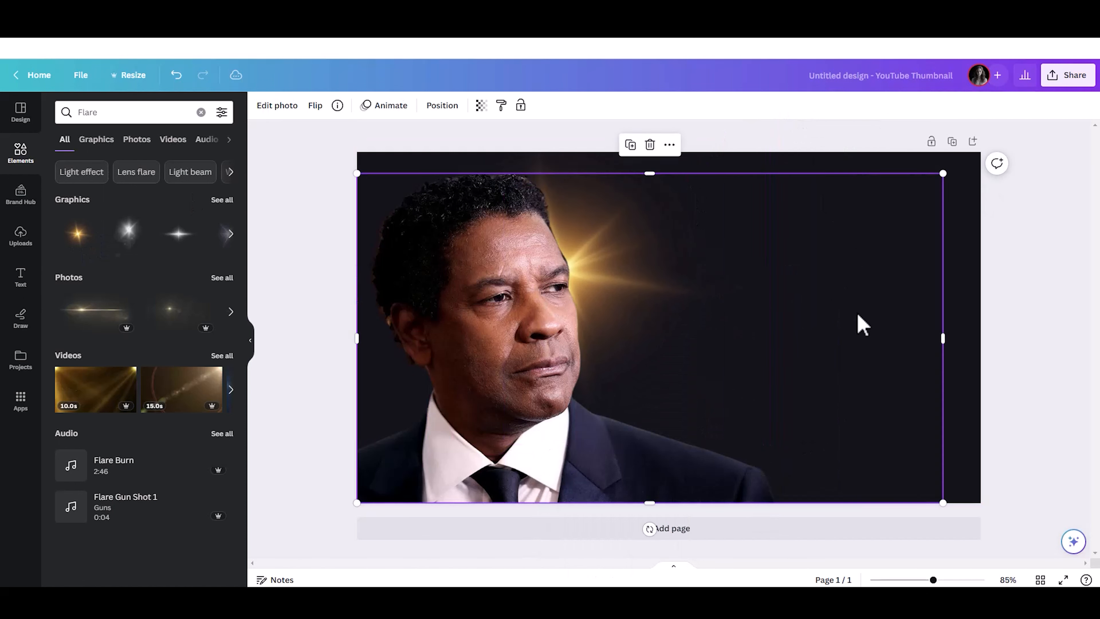
mouse_move(637, 262)
left_mouse_down()
mouse_move(619, 263)
mouse_move(656, 257)
mouse_move(628, 265)
mouse_move(640, 261)
left_mouse_up()
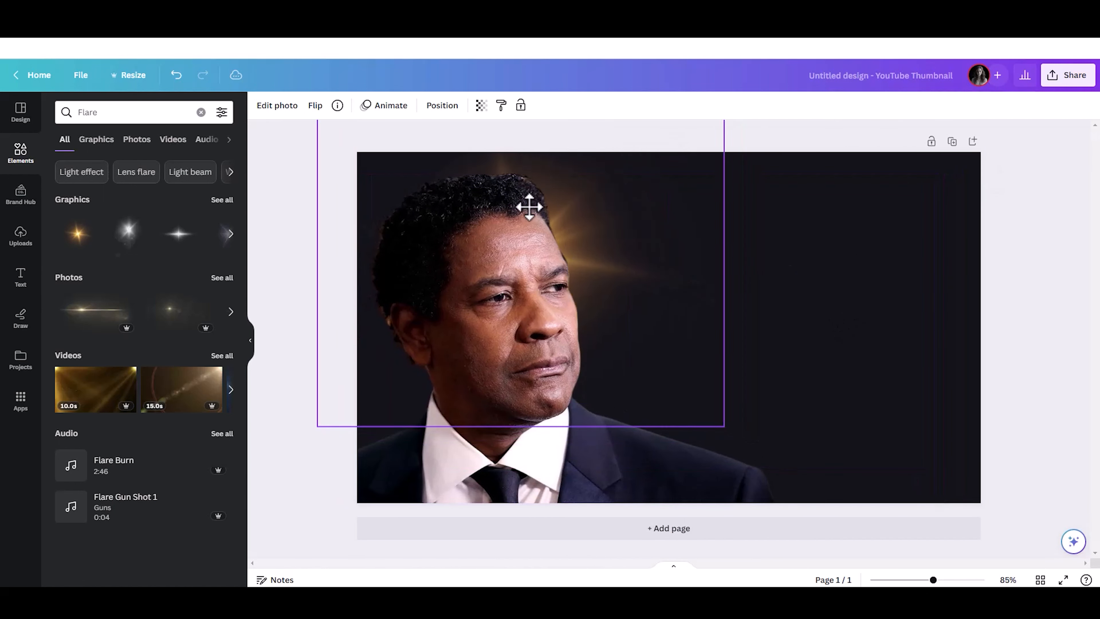
left_click_drag(528, 207, 549, 195)
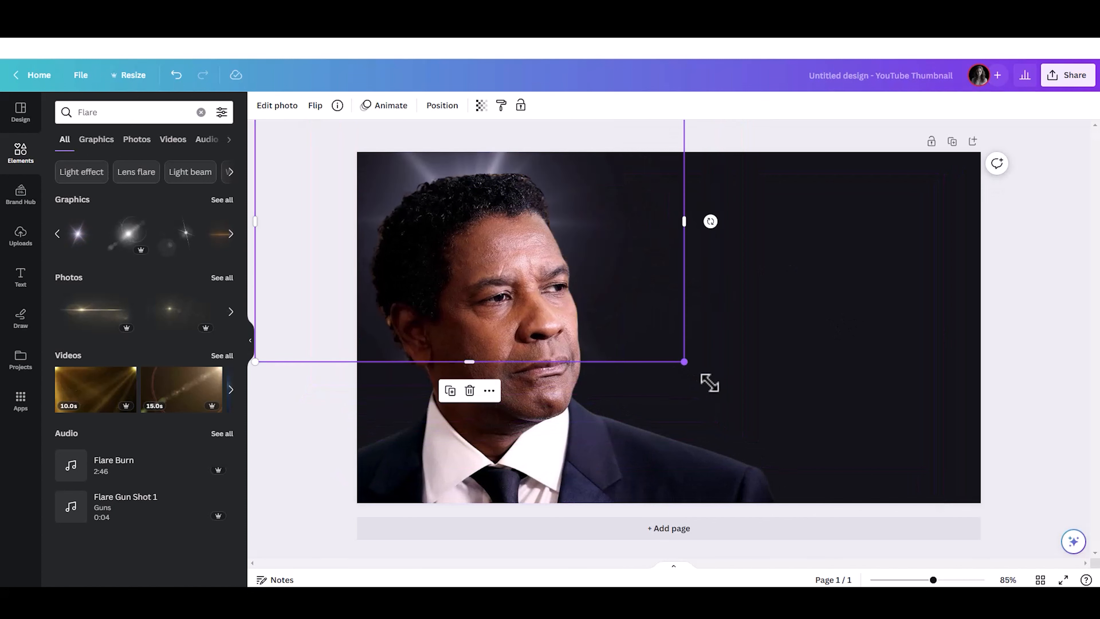
Enlarge the white light flare behind the portrait's head.
left_click_drag(709, 383, 720, 390)
left_click(1018, 367)
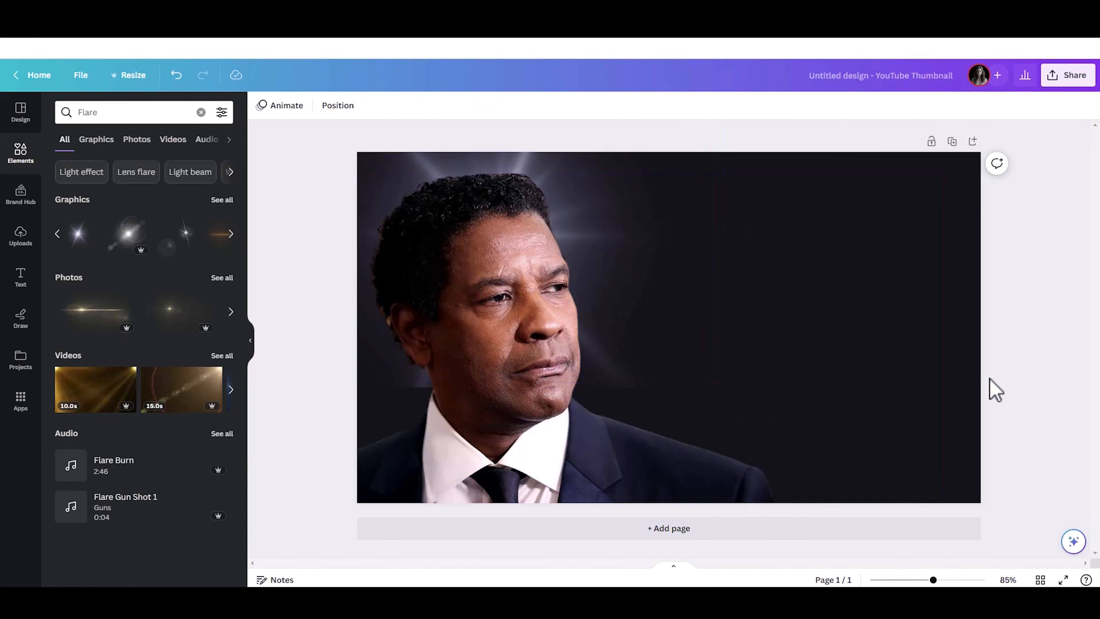
Add a title containing "The only limitations you have are the ones you put on yourself." without list numbering, starting with a quotation mark.
key("t")
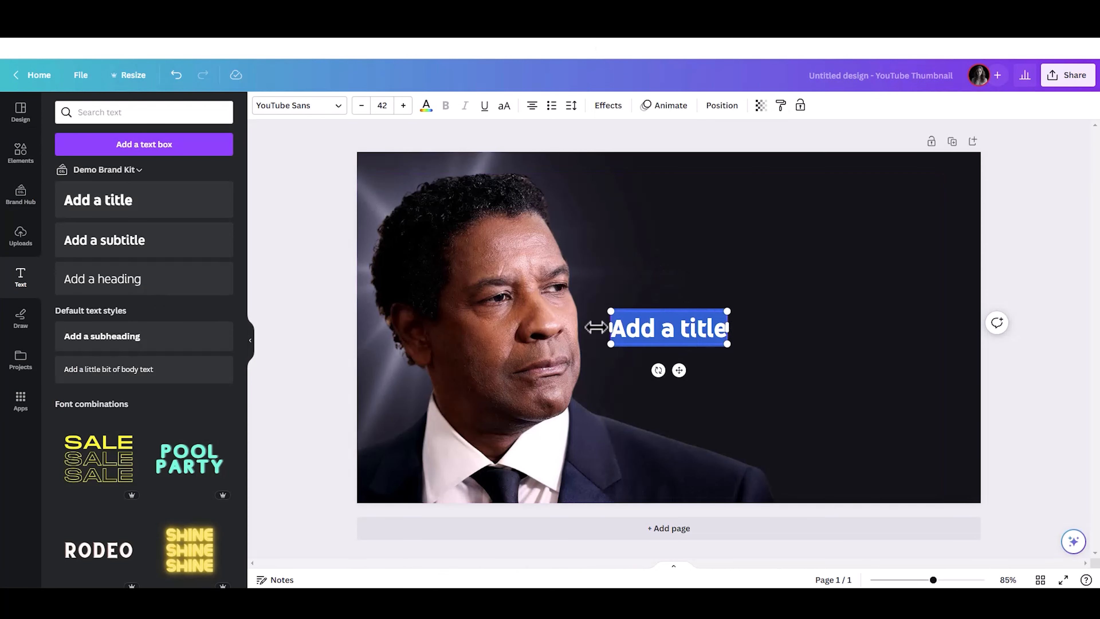
type("\"The only limitations you have are the ones you put on yourself.\"")
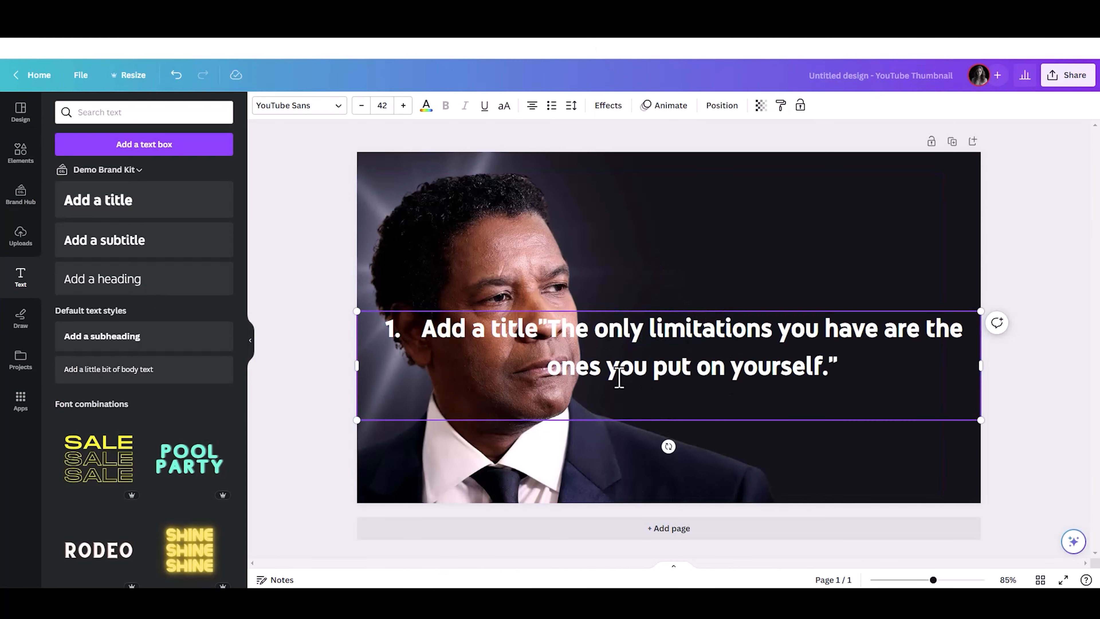
key("BackSpace")
type("\"")
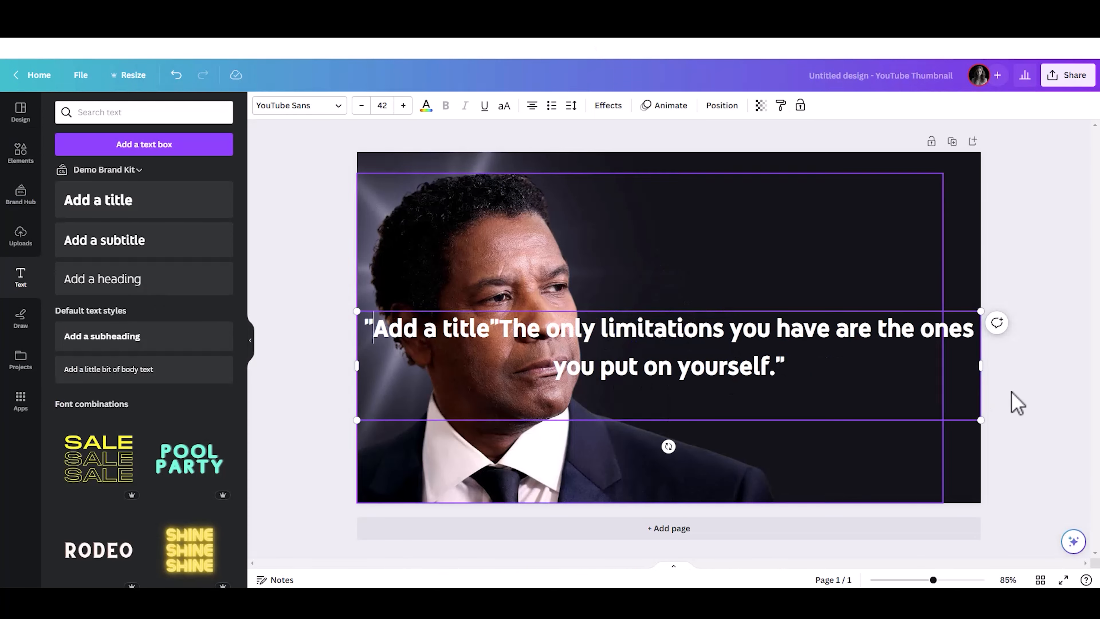
Scale the quote down to two lines and place it in the upper right area beside the portrait.
left_click_drag(981, 420, 687, 385)
left_click(689, 343)
left_click(680, 344)
left_click_drag(689, 347, 902, 299)
left_click(991, 329)
Reposition and enlarge the white light flare behind the portrait.
left_click_drag(409, 165, 458, 158)
left_click_drag(743, 454, 842, 519)
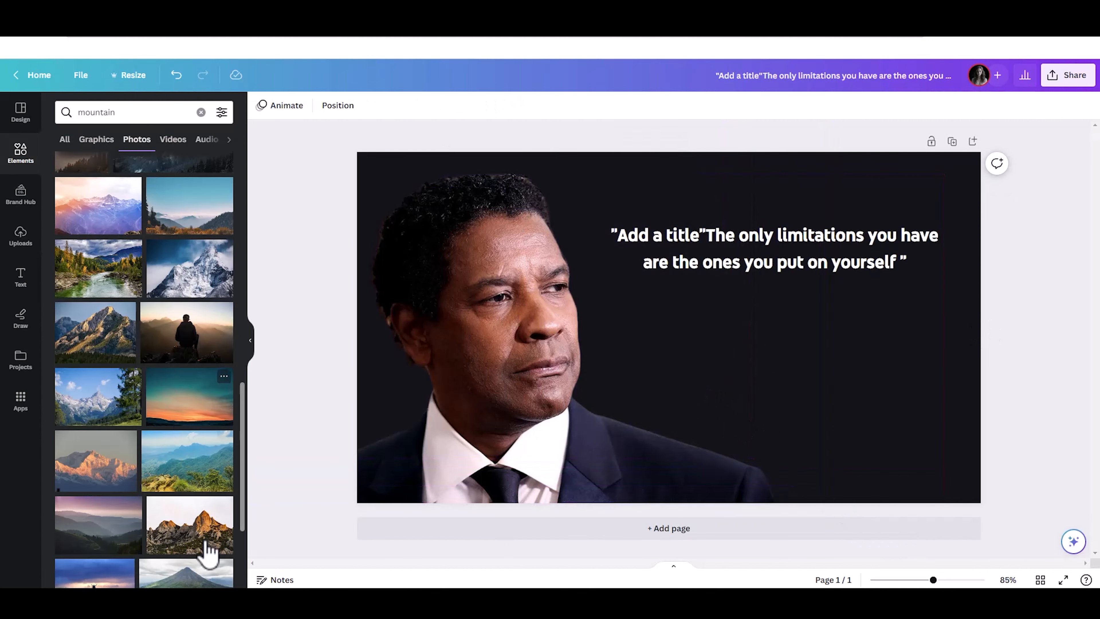
Add the sunlit rocky mountain photo from the search results and layer it behind the portrait and quote.
left_click(209, 550)
right_click(608, 256)
mouse_move(748, 395)
left_click(811, 442)
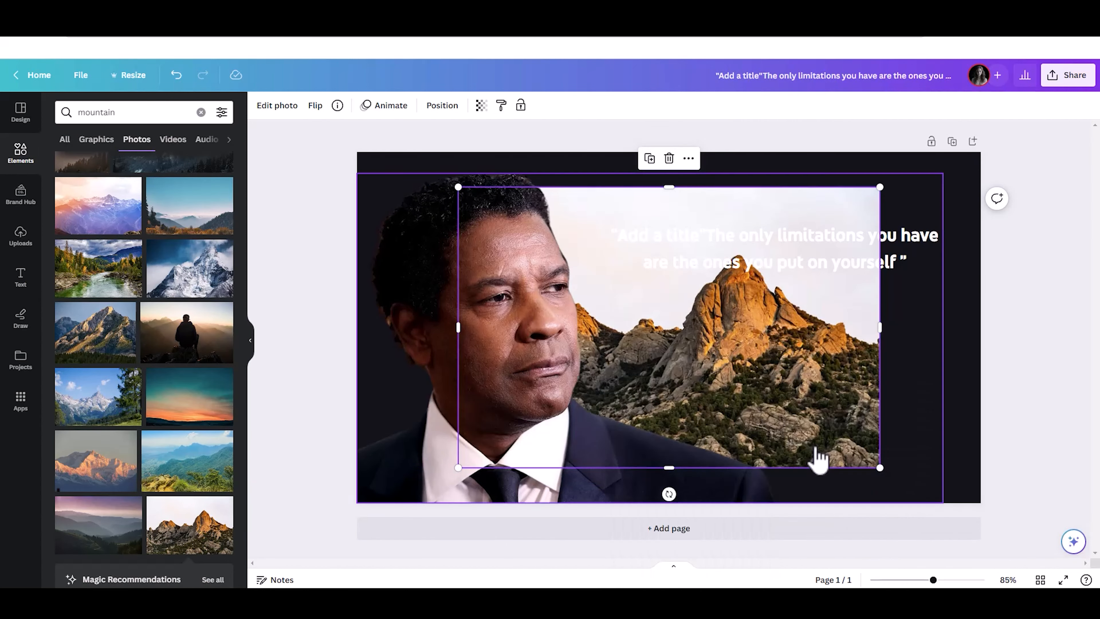
Reposition and enlarge the mountain photo so it fills the entire thumbnail background.
left_click_drag(457, 187, 375, 154)
left_click_drag(699, 368, 680, 398)
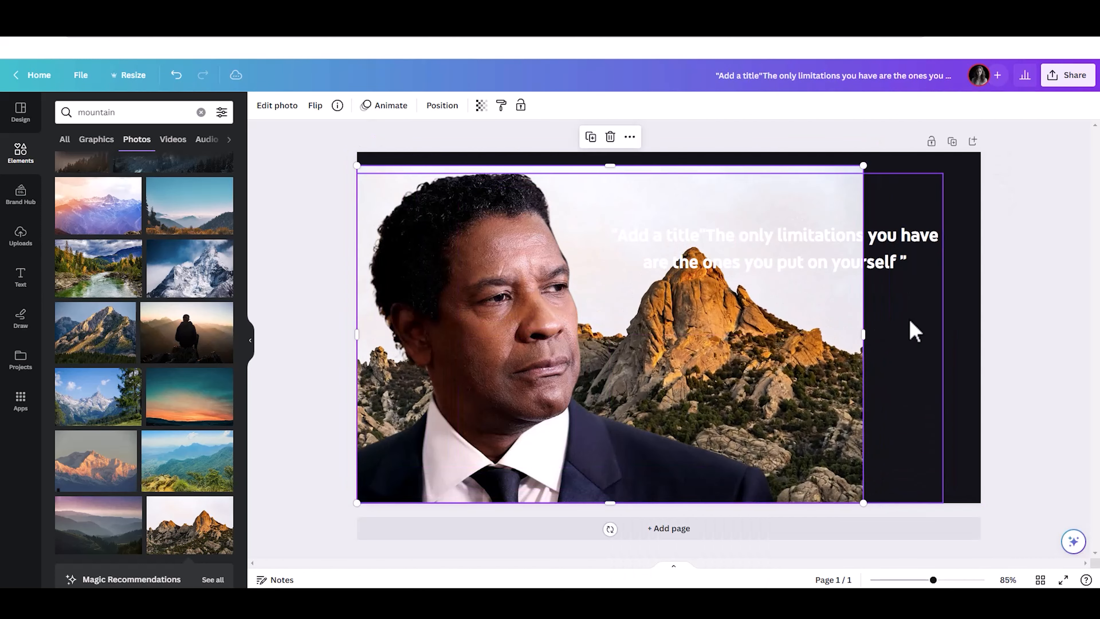
left_click_drag(863, 333, 981, 334)
left_click_drag(668, 168, 668, 152)
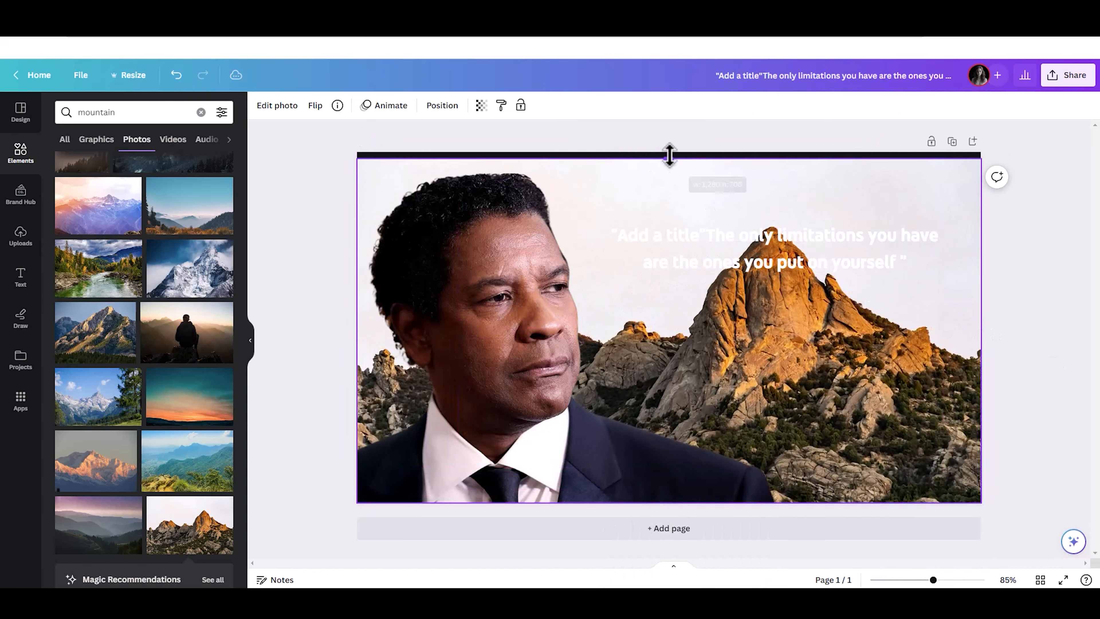
left_click(1012, 260)
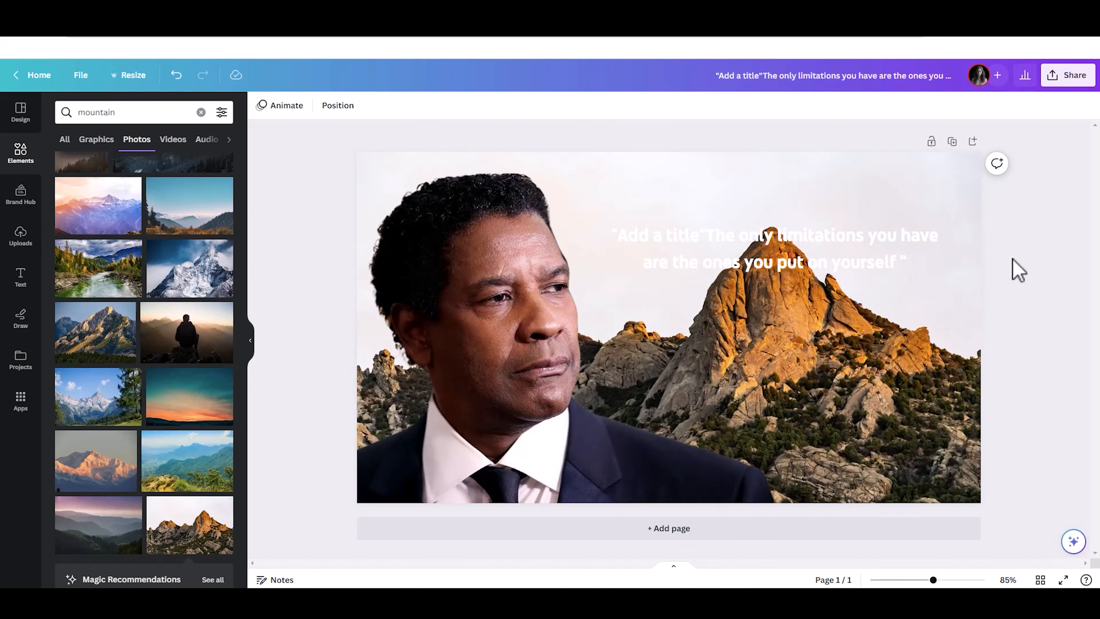
Add a square in the near-black document colour and layer it behind the portrait and quote, above the mountain photo.
left_click(20, 152)
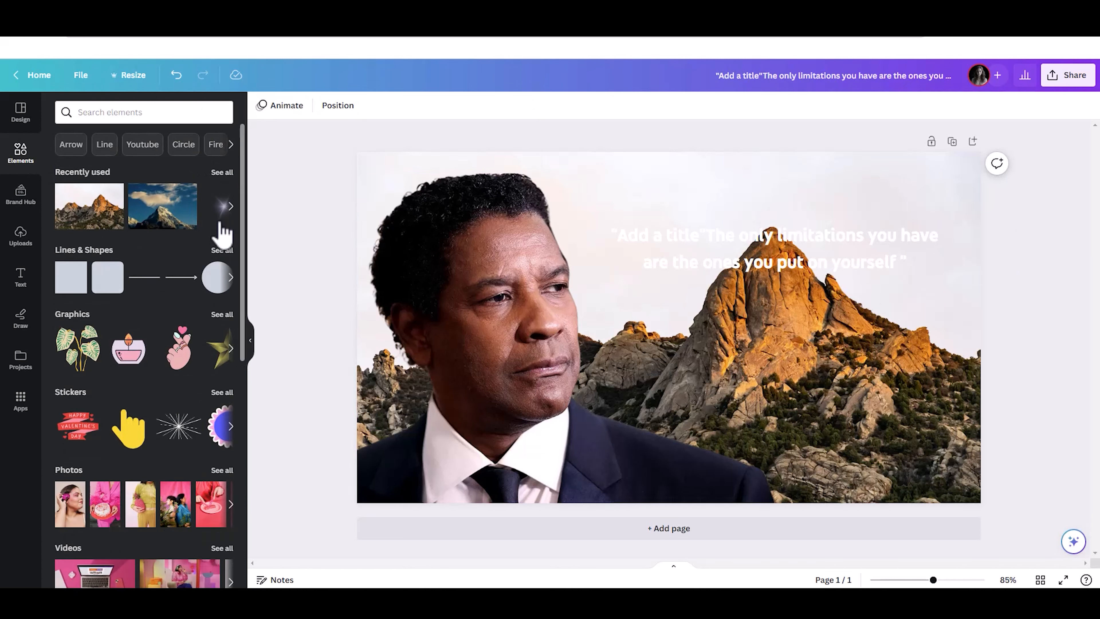
key("r")
left_click(318, 105)
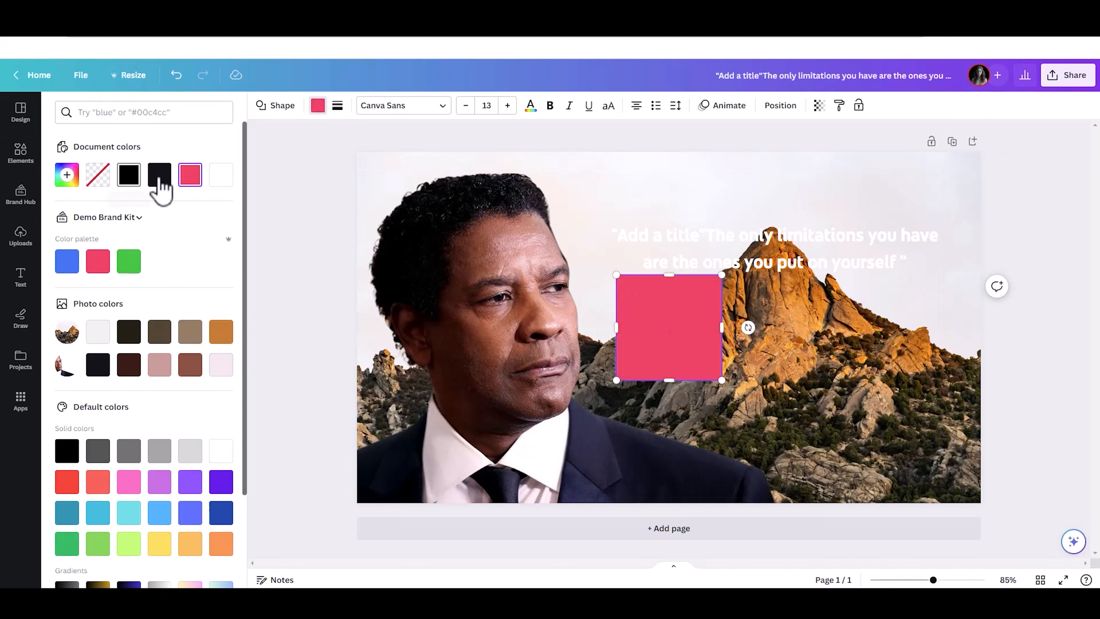
left_click(160, 174)
right_click(659, 314)
mouse_move(792, 417)
left_click(883, 465)
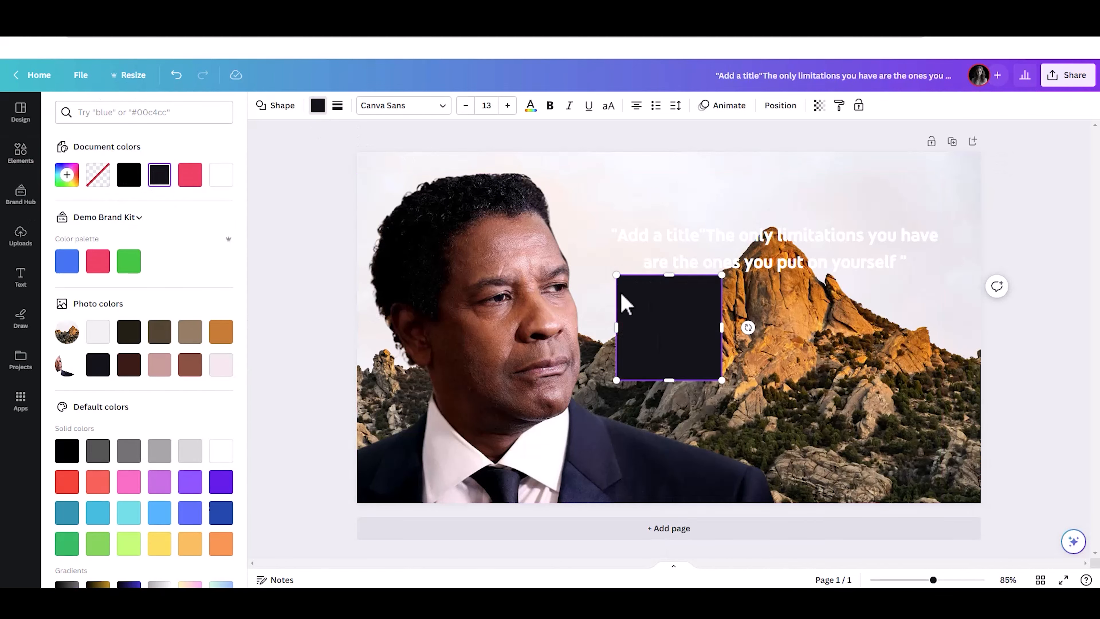
Stretch the near-black square over the whole canvas so it covers the mountain photo.
left_click_drag(616, 275, 358, 185)
left_click_drag(541, 182, 544, 145)
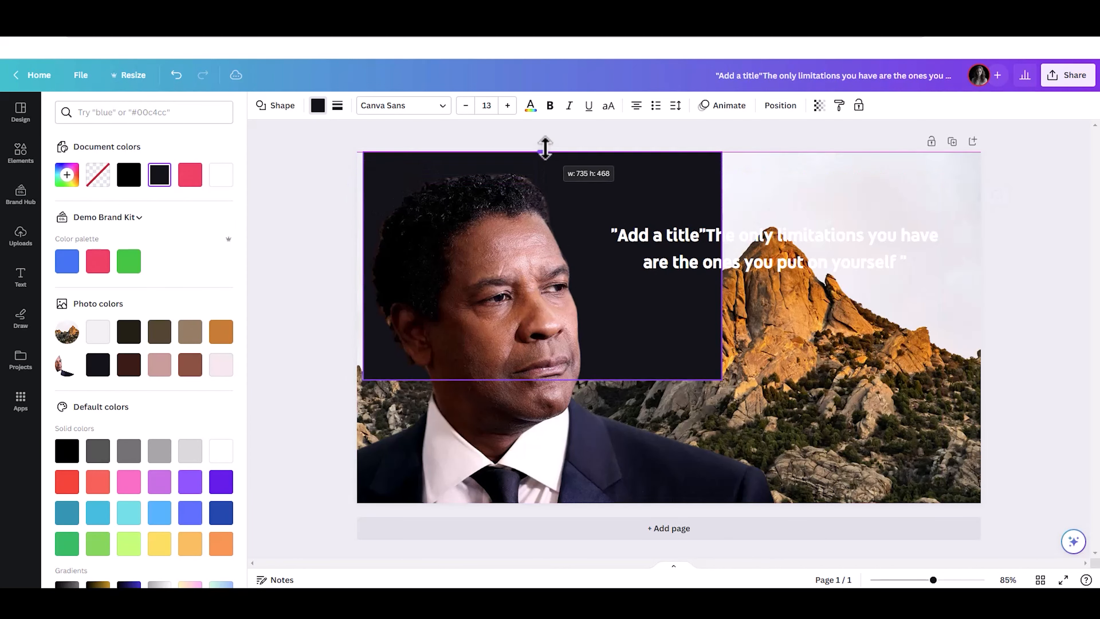
left_click_drag(722, 380, 982, 505)
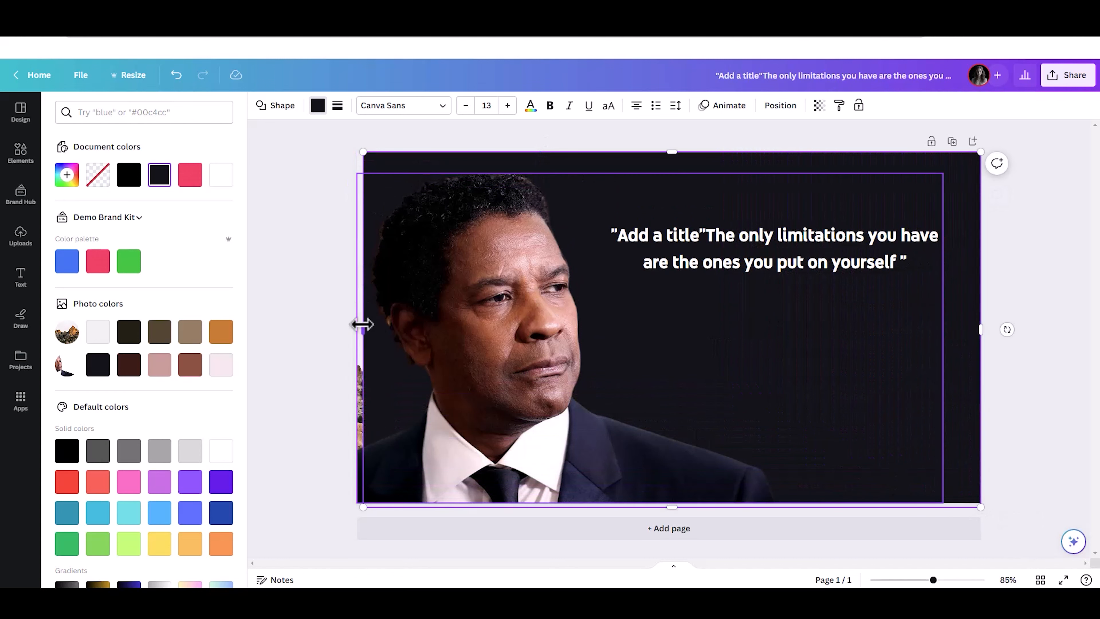
left_click_drag(363, 324, 351, 327)
left_click(323, 328)
left_click(667, 356)
left_click(1049, 387)
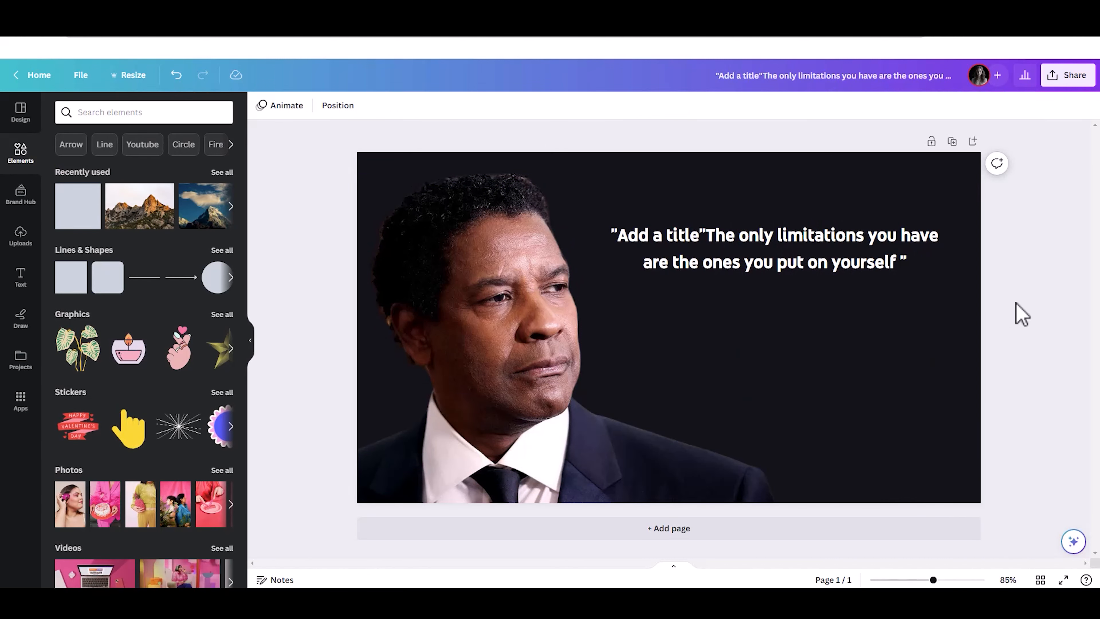
Reduce the dark overlay's opacity to roughly half so it only dims the mountain background.
left_click(968, 436)
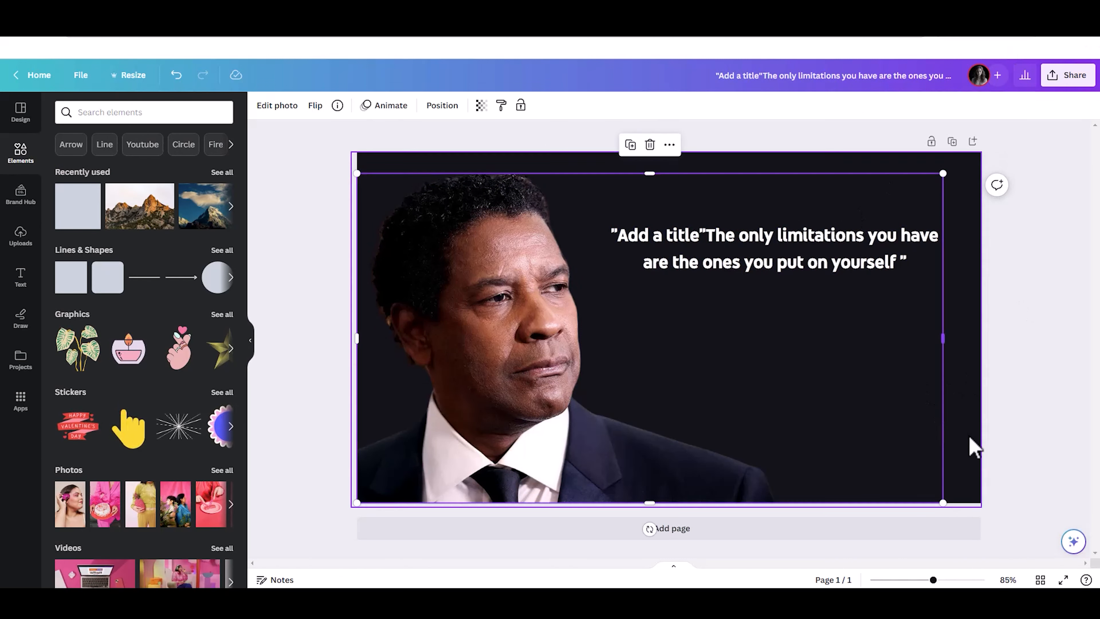
left_click(819, 105)
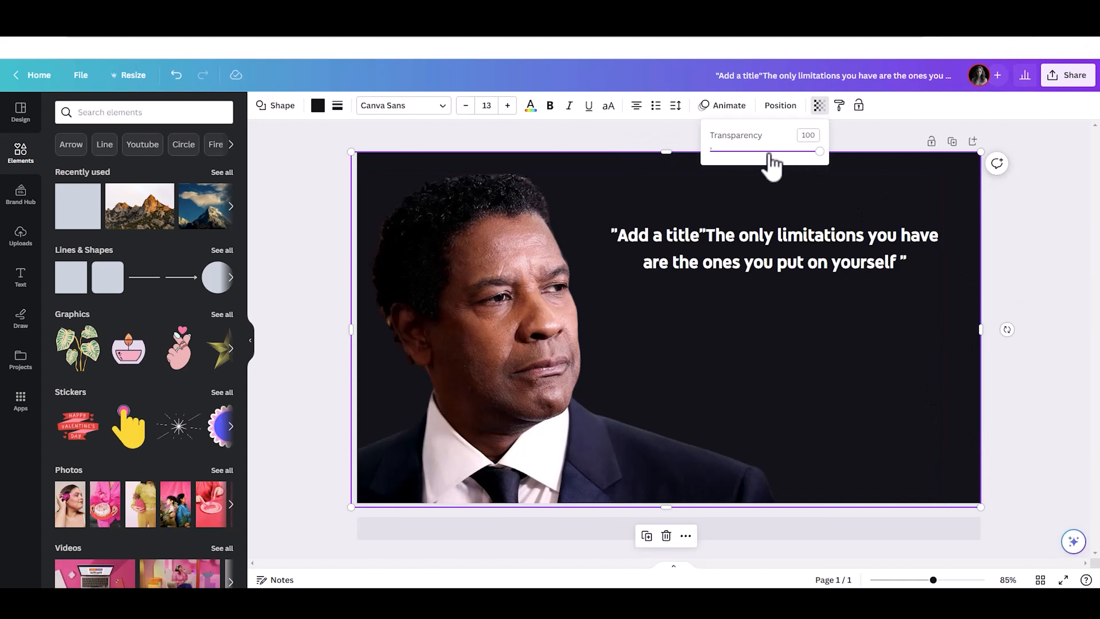
mouse_move(769, 156)
left_mouse_down()
mouse_move(758, 156)
mouse_move(769, 157)
left_mouse_up()
left_click(1043, 255)
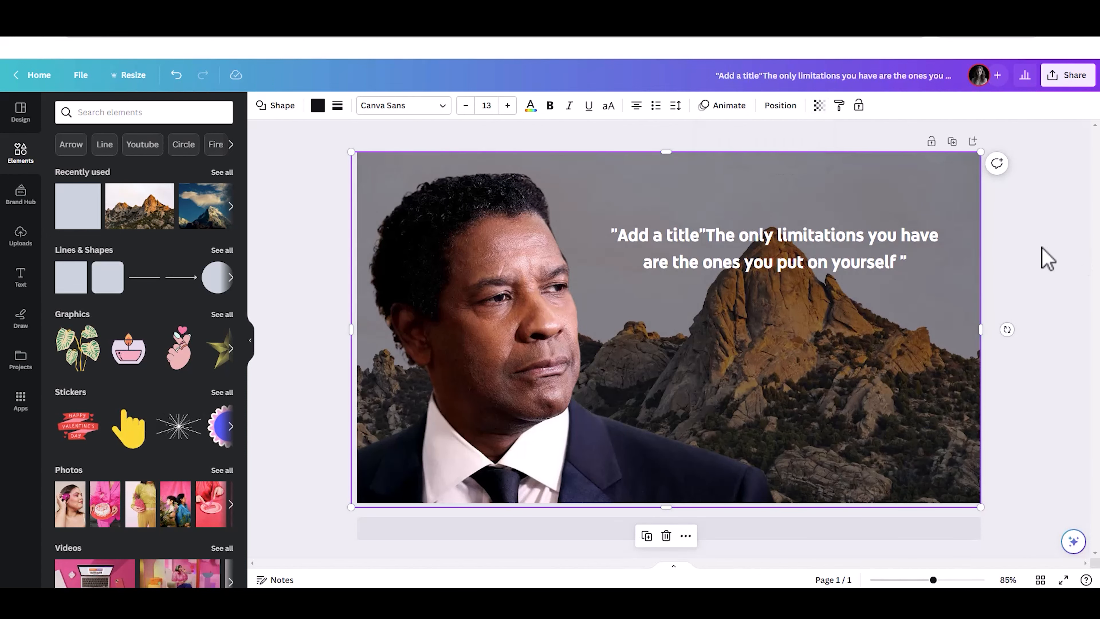
Download the finished thumbnail as a PNG file.
left_click(1068, 75)
left_click(905, 364)
left_click(916, 157)
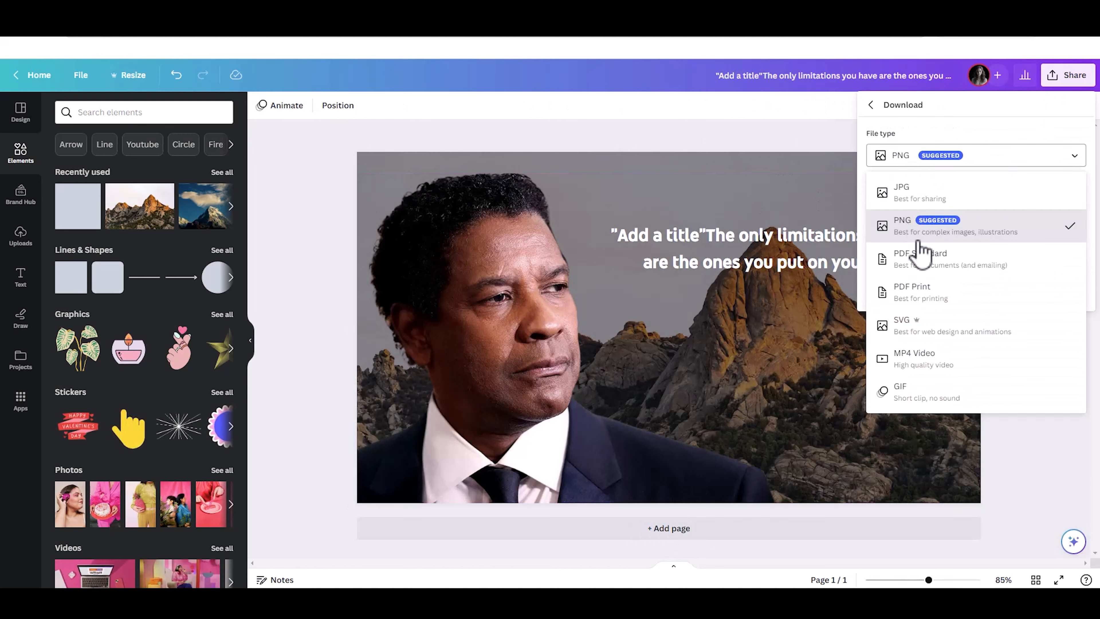
left_click(930, 158)
left_click(960, 293)
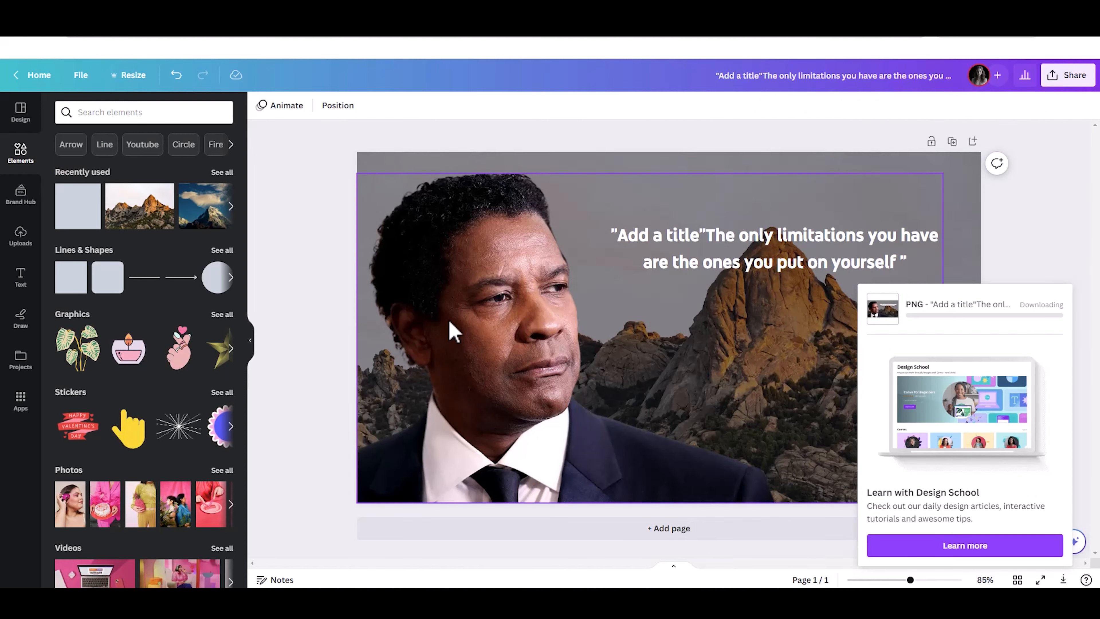